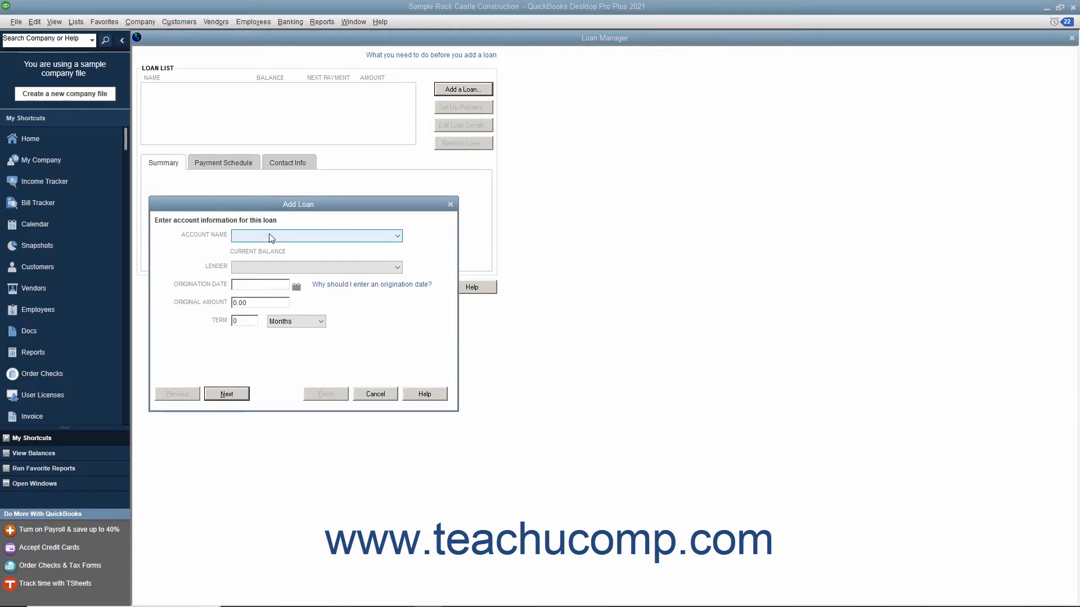
Choose Trailer Loan as the new loan's account and Great Statewide Bank as its lender.
left_click(270, 238)
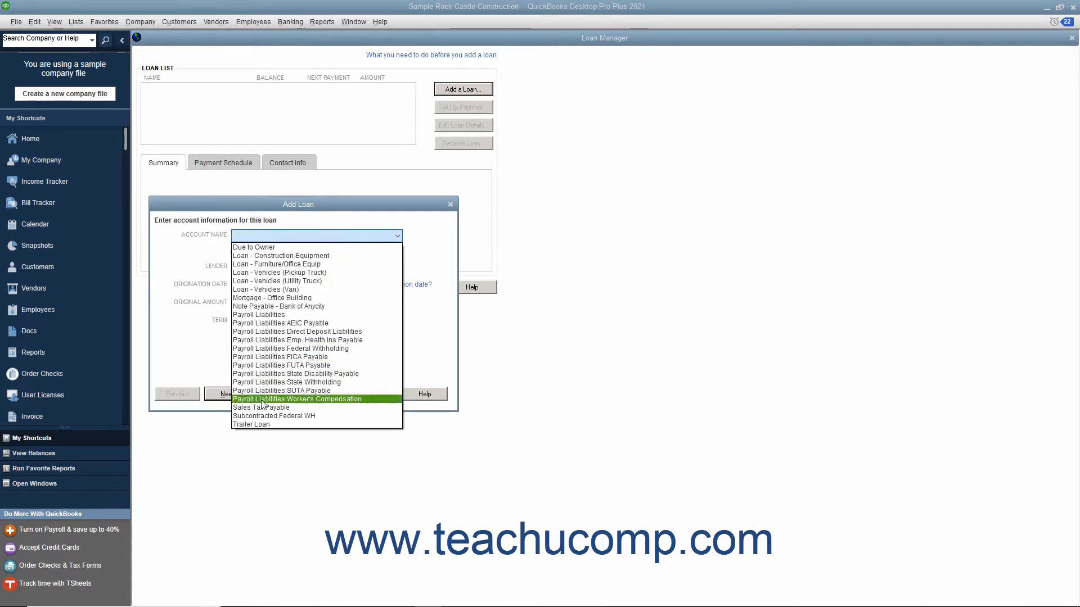
left_click(262, 426)
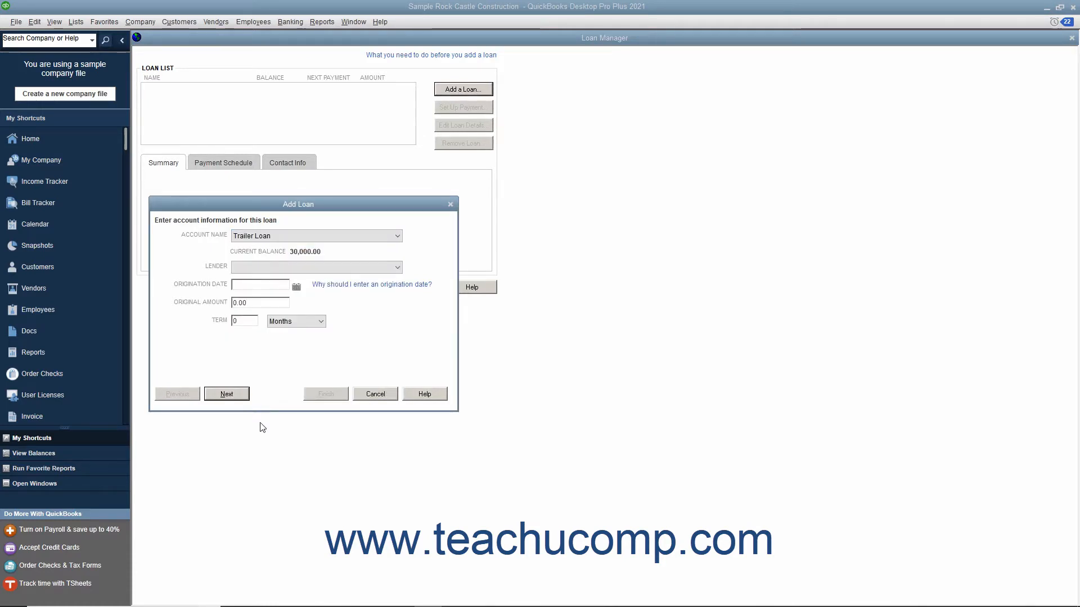
left_click(295, 269)
scroll(267, 463, "down", 3)
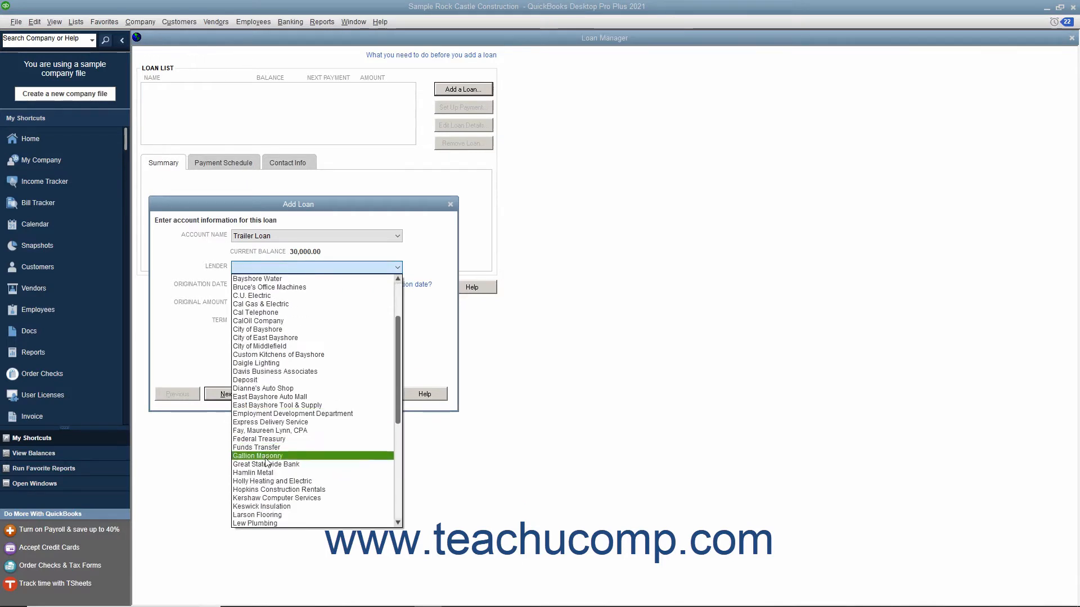
left_click(269, 465)
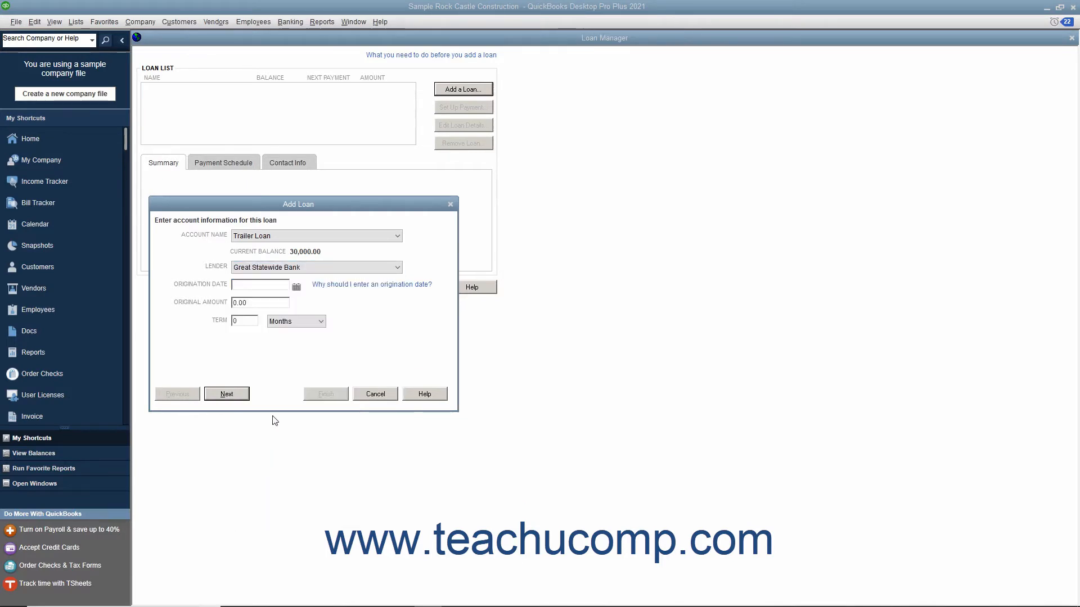
Enter origination date 12/15/2024, original amount 30,000.00 and a term of 60 months, and continue to the payment information.
left_click(296, 287)
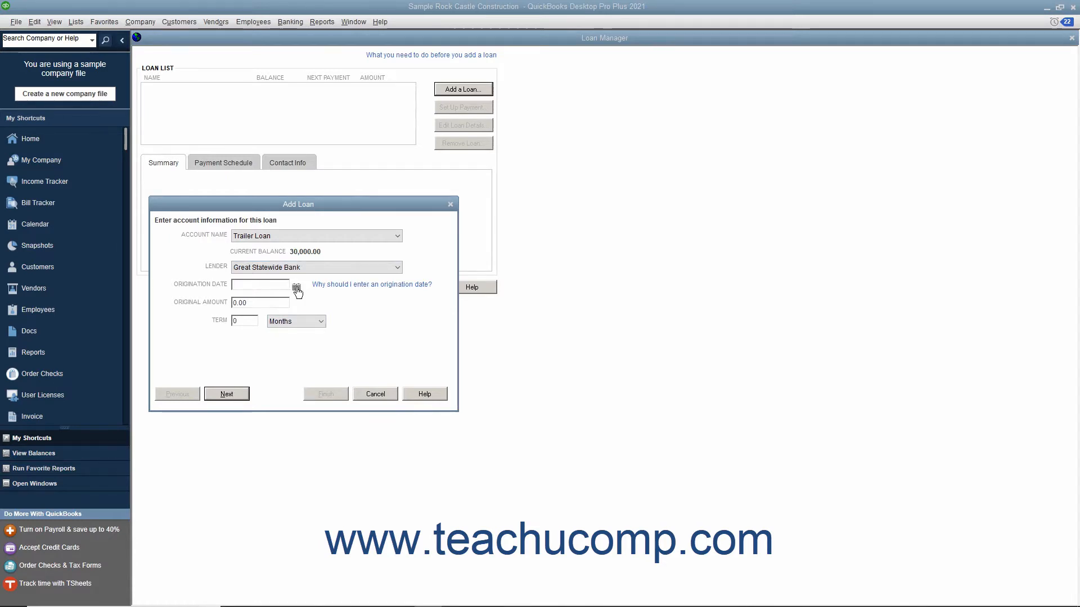
left_click(240, 354)
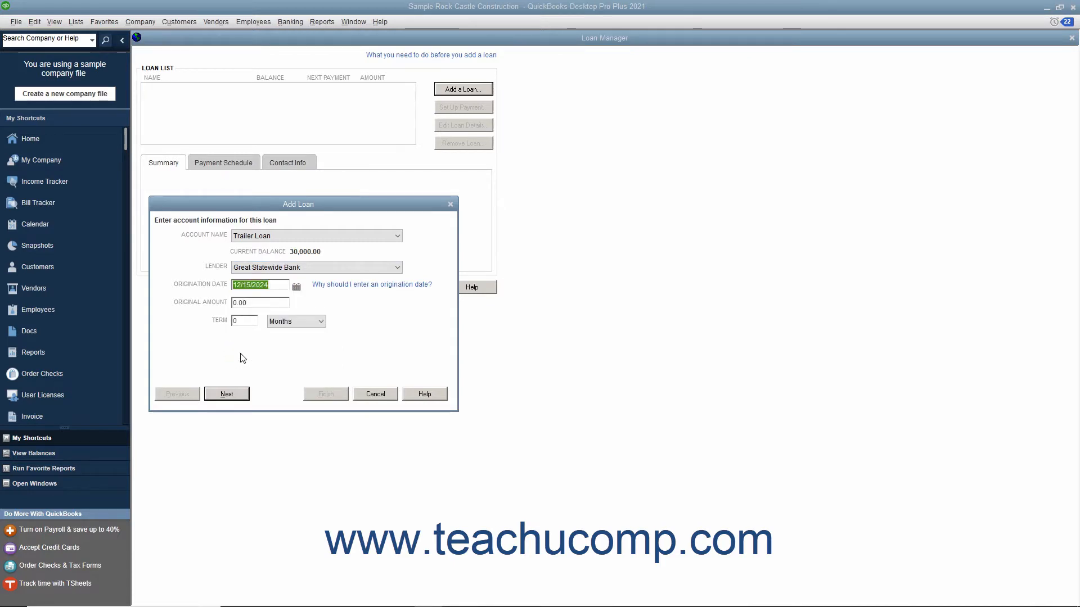
left_click(252, 307)
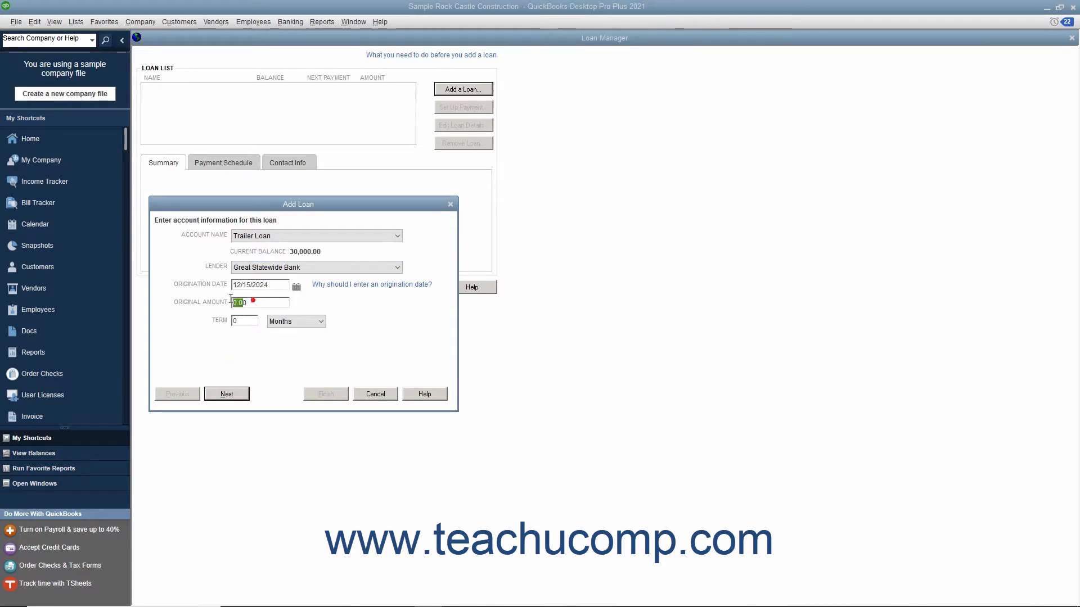
type("30000")
left_click(235, 321)
type("60")
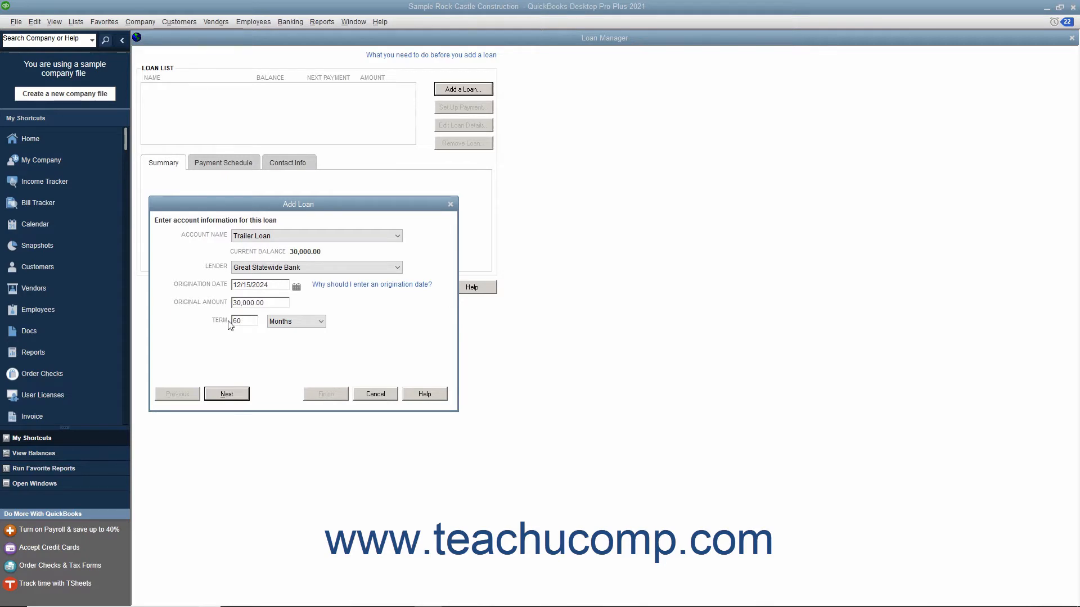
left_click(300, 321)
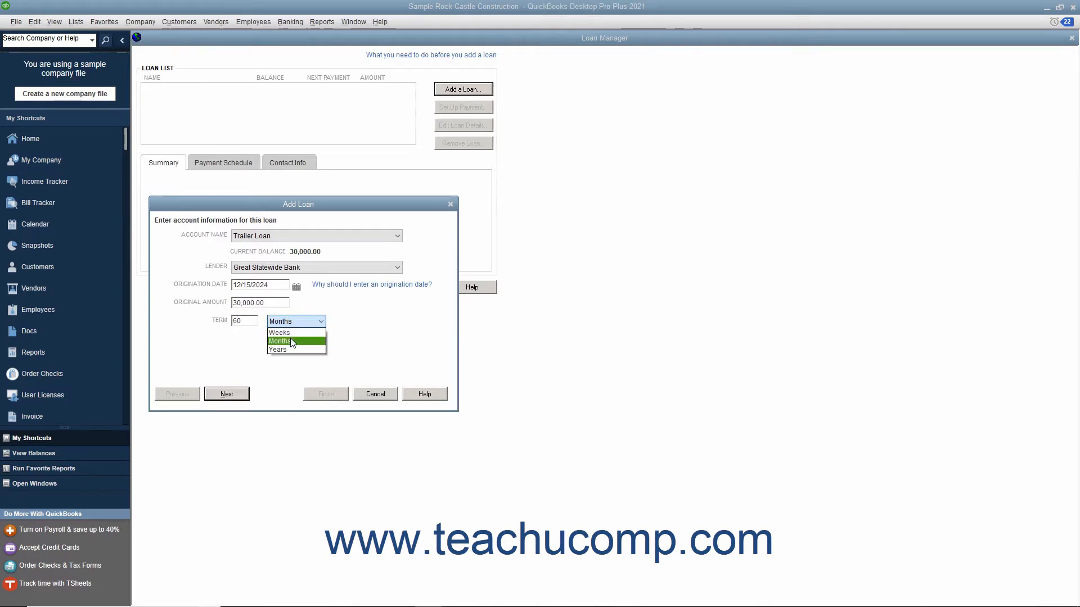
left_click(291, 341)
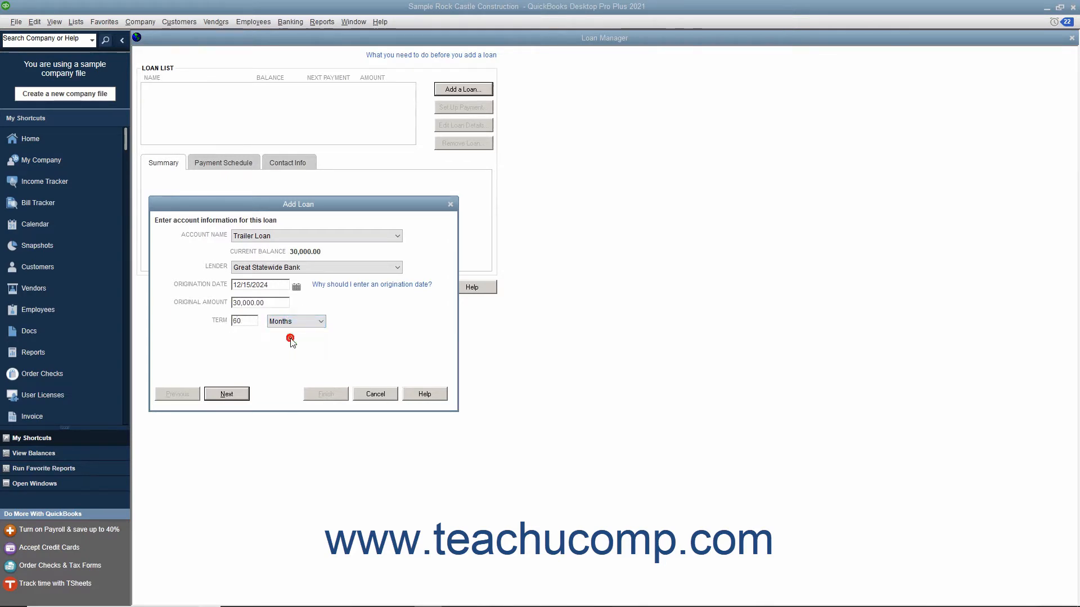
left_click(246, 394)
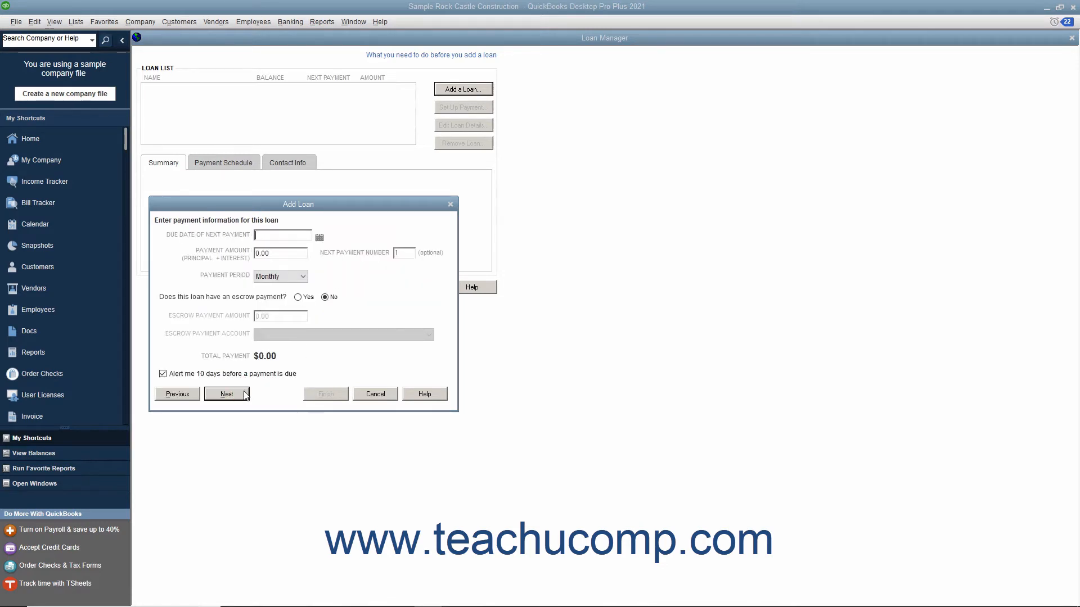
Set the next payment's due date to 01/15/2025, the payment amount to 580.00 and the payment period to Monthly.
left_click(319, 238)
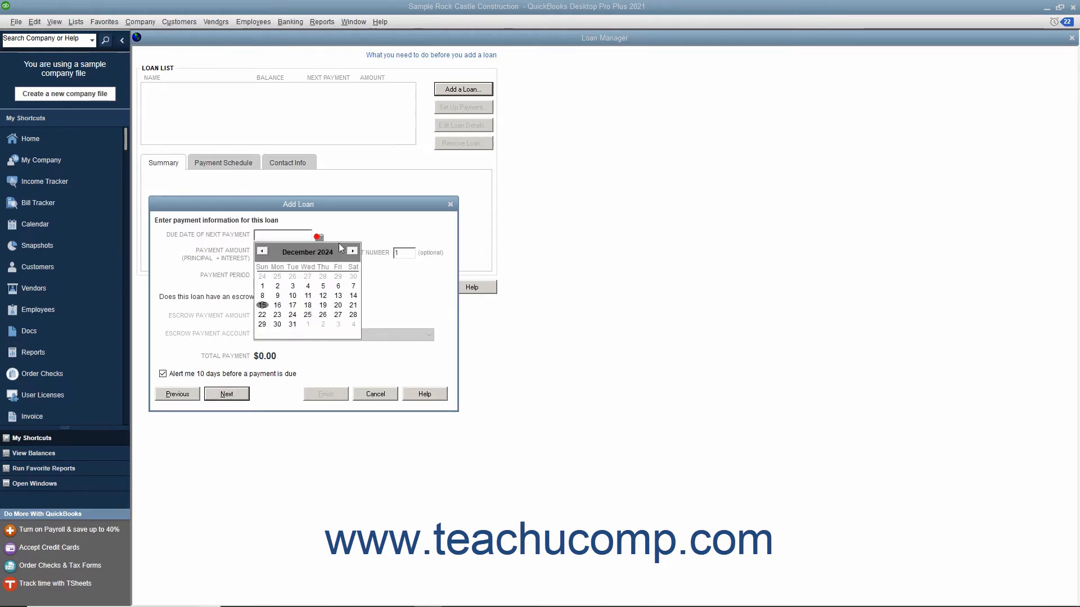
left_click(352, 251)
left_click(307, 296)
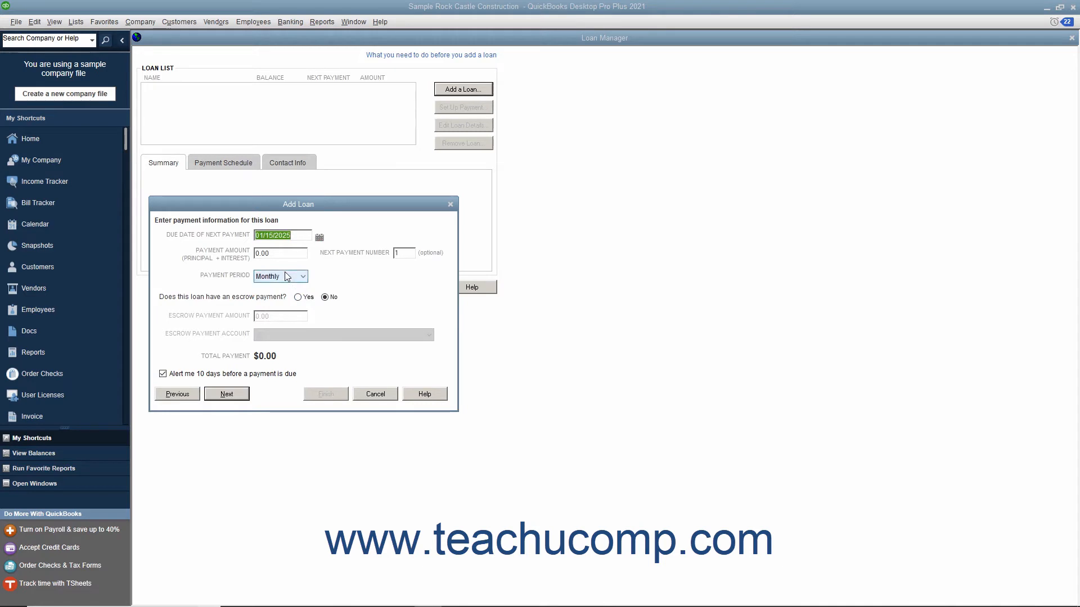
left_click(270, 255)
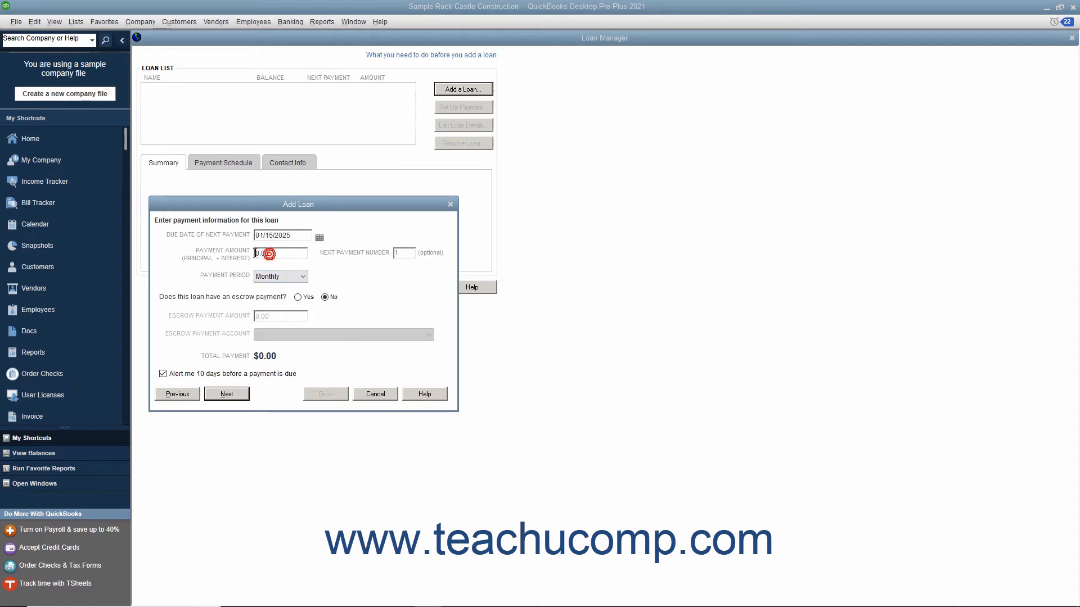
type("580")
key("Tab")
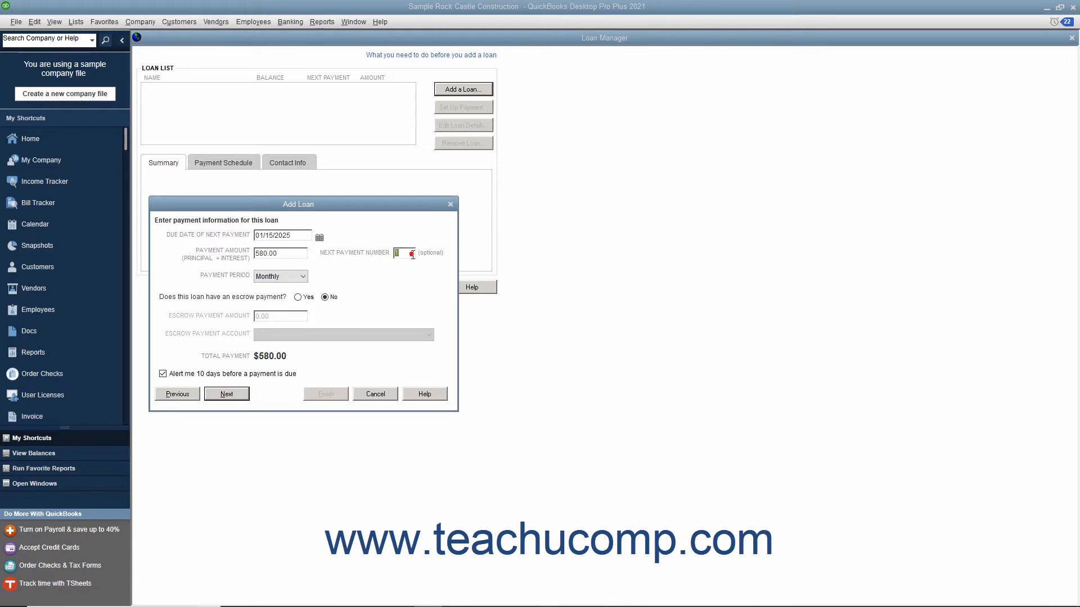
left_click(305, 277)
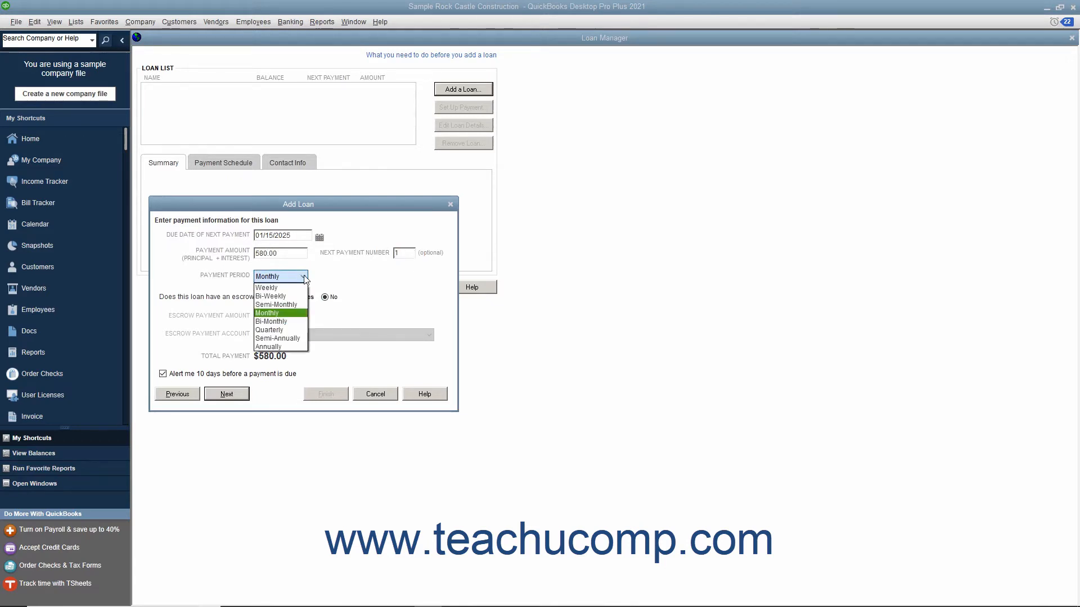
left_click(282, 313)
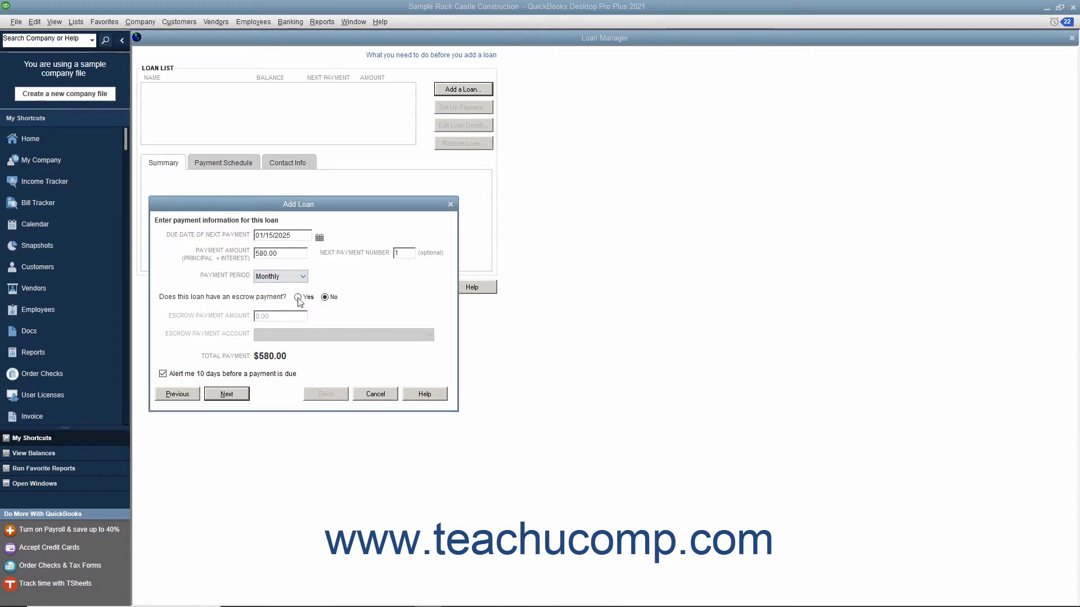
left_click(298, 298)
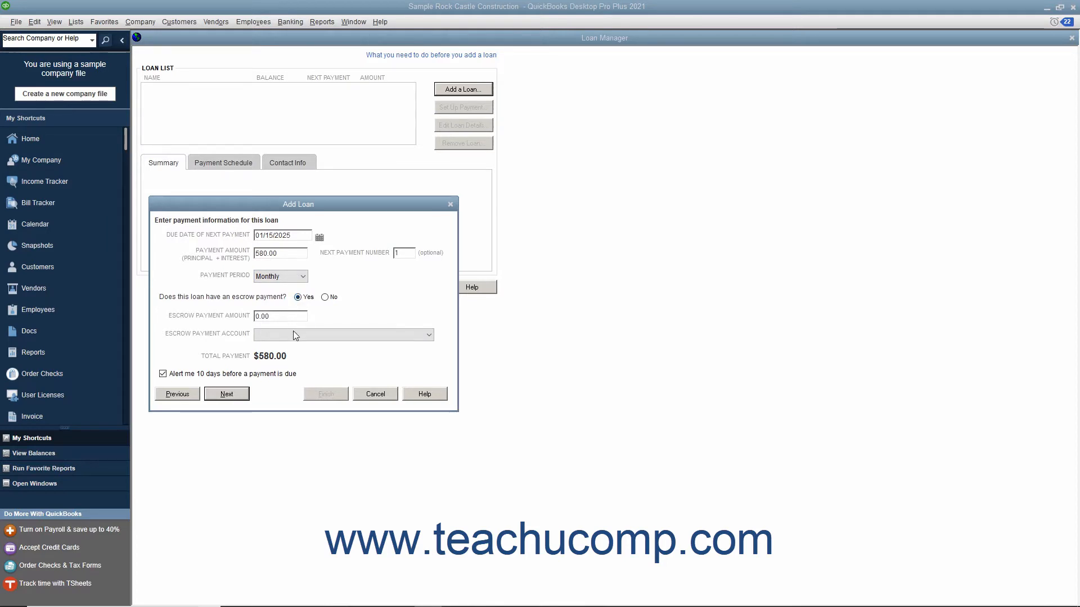
left_click(429, 335)
left_click(428, 334)
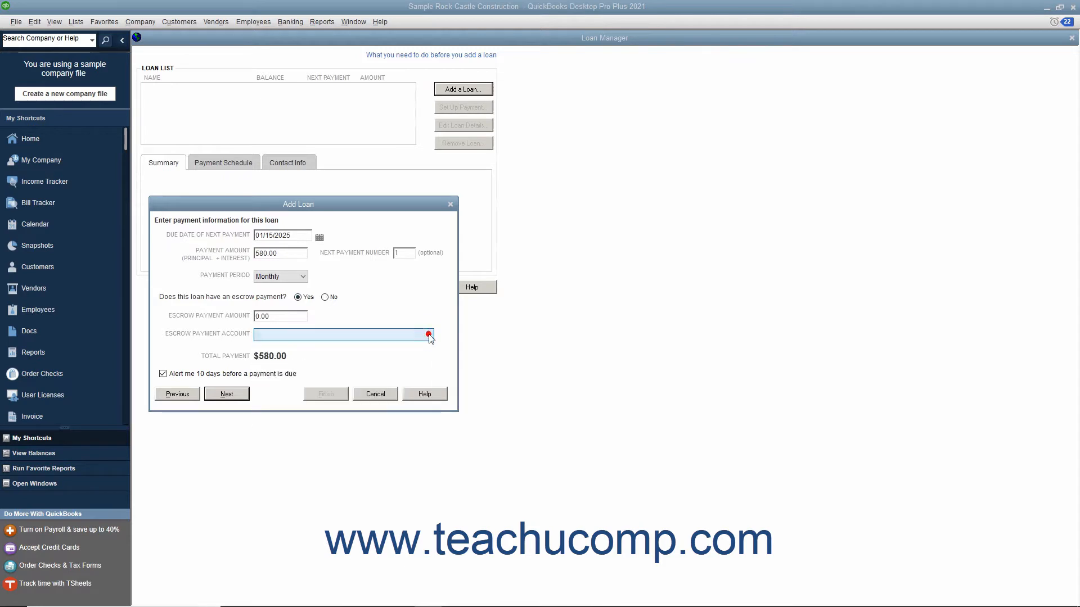
left_click(325, 297)
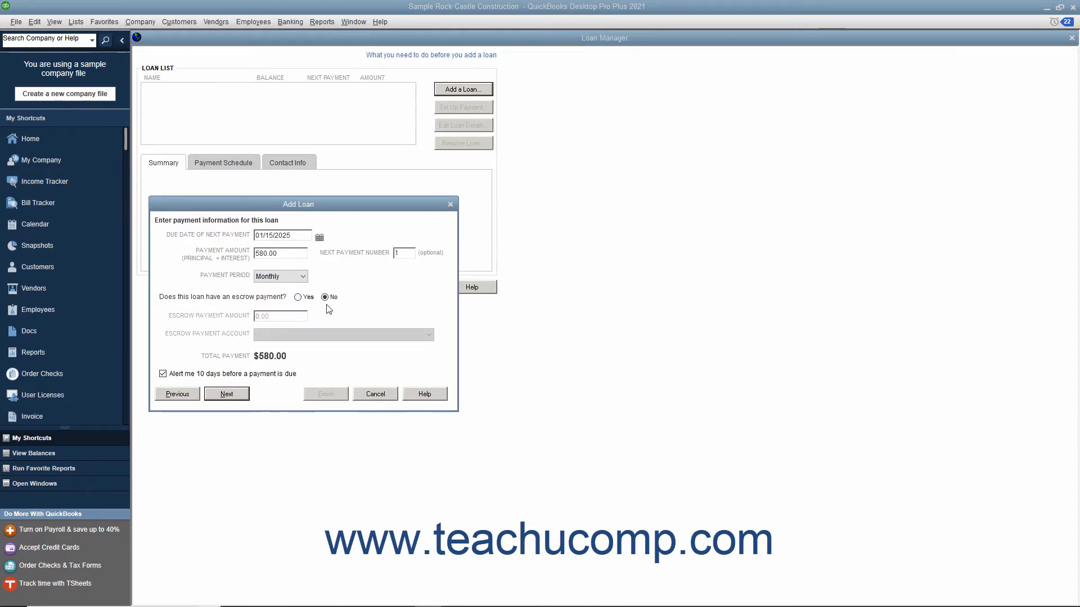
Continue to the interest information and set the loan's interest rate to 6%.
left_click(225, 394)
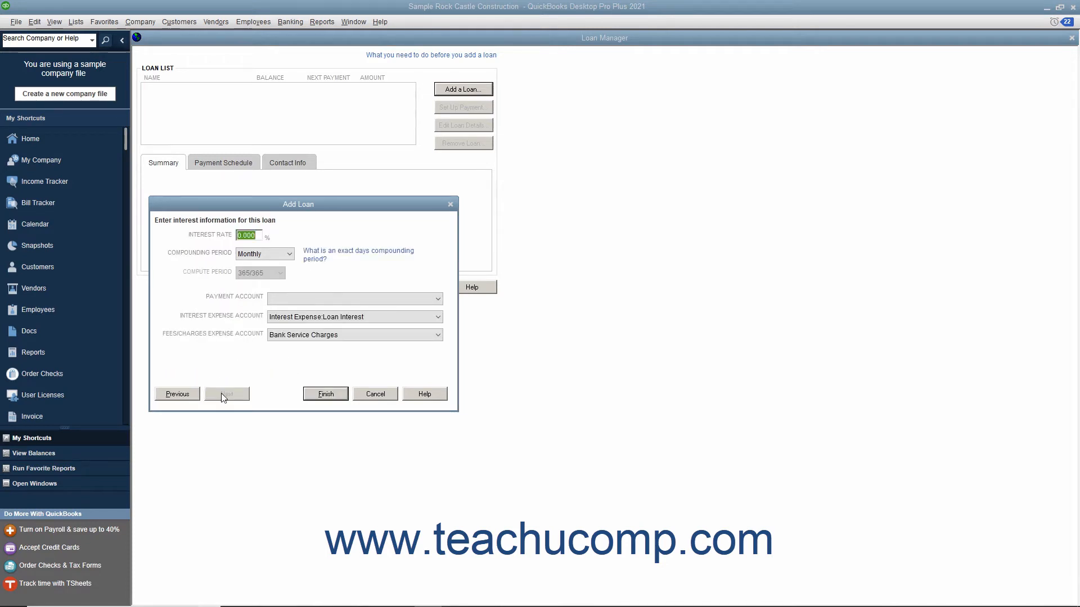
type("6")
left_click(285, 258)
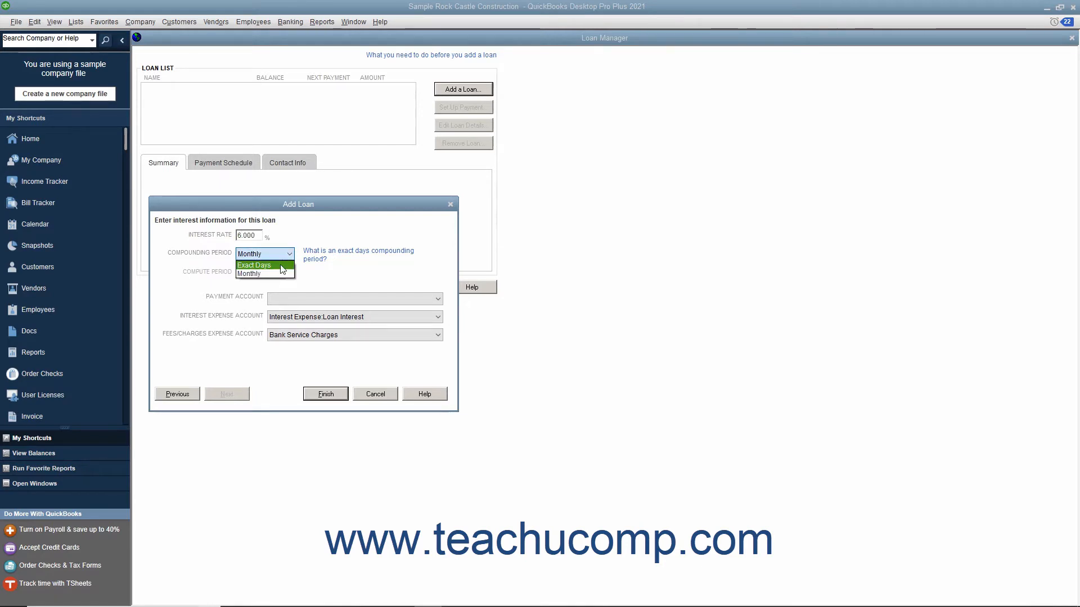
left_click(281, 266)
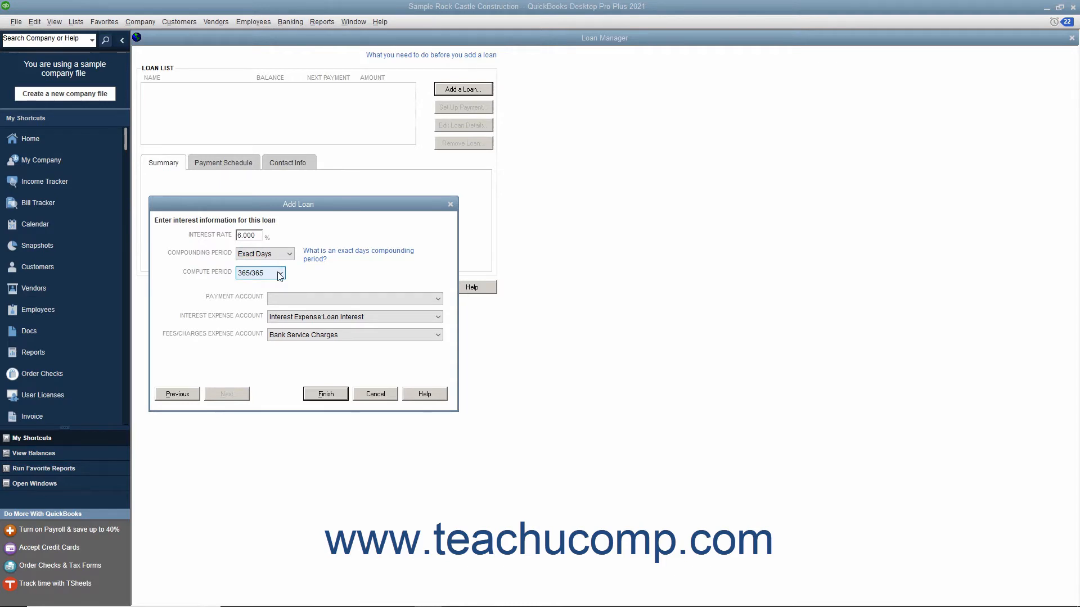
left_click(280, 274)
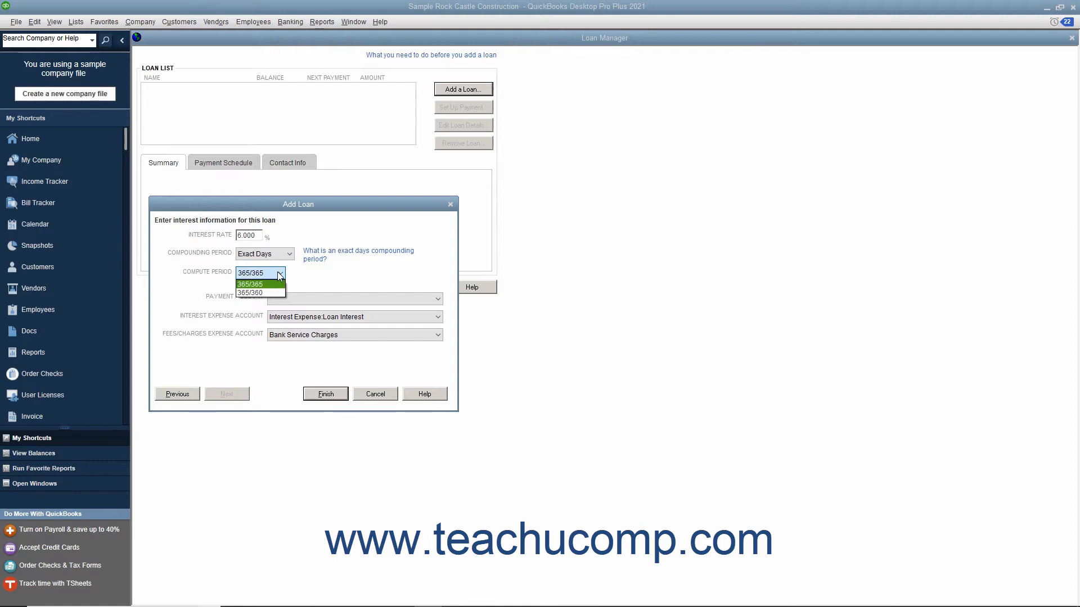
left_click(279, 274)
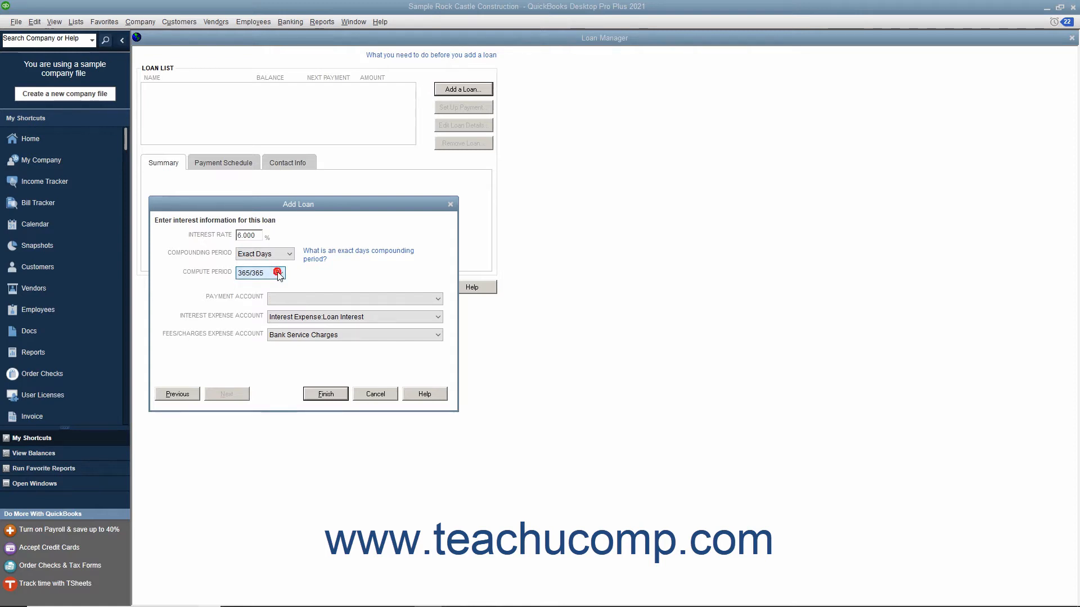
left_click(287, 255)
left_click(277, 275)
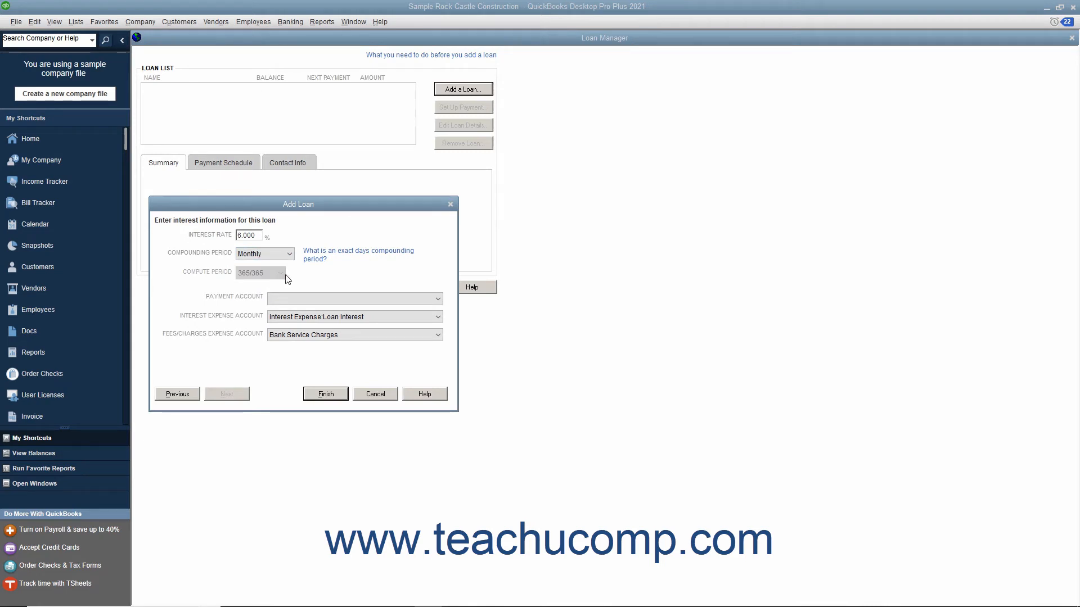
Set the payment account to Checking, keep Interest Expense:Loan Interest and Bank Service Charges as the expense accounts, and finish adding the loan.
left_click(337, 302)
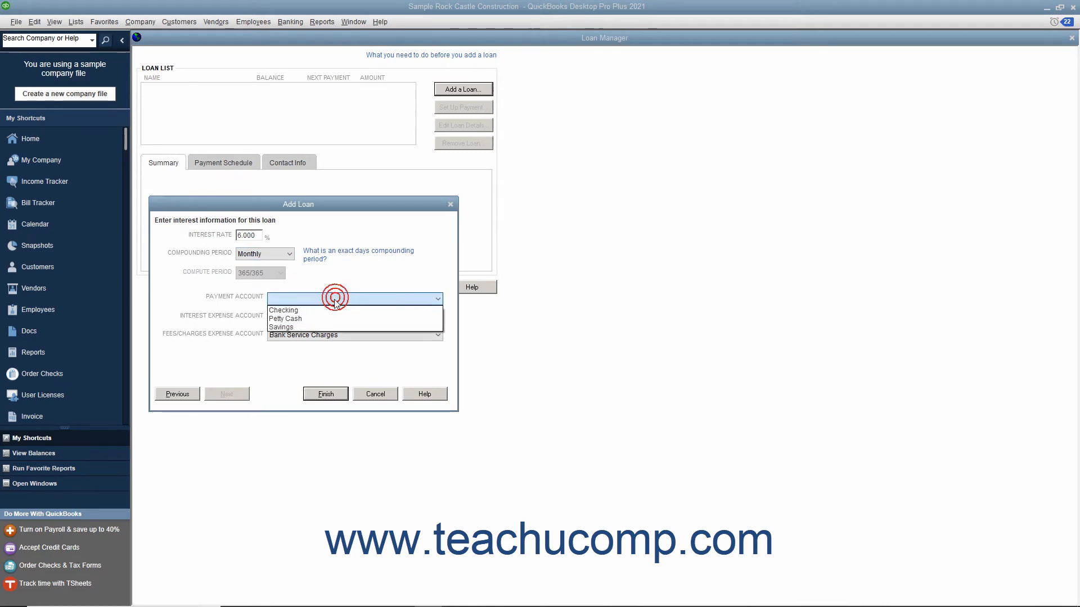
left_click(330, 310)
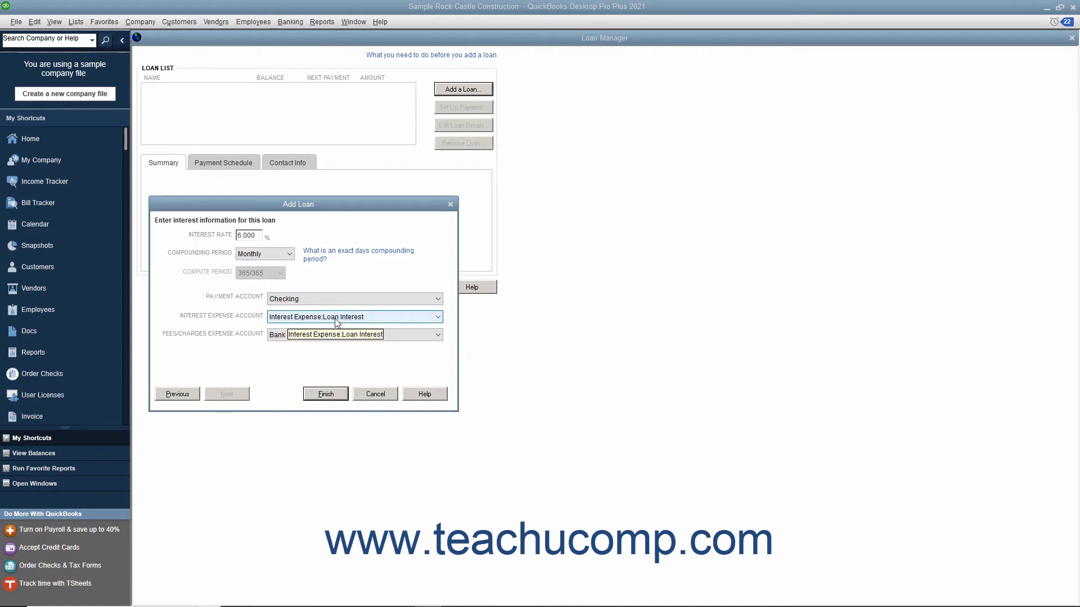
left_click(336, 319)
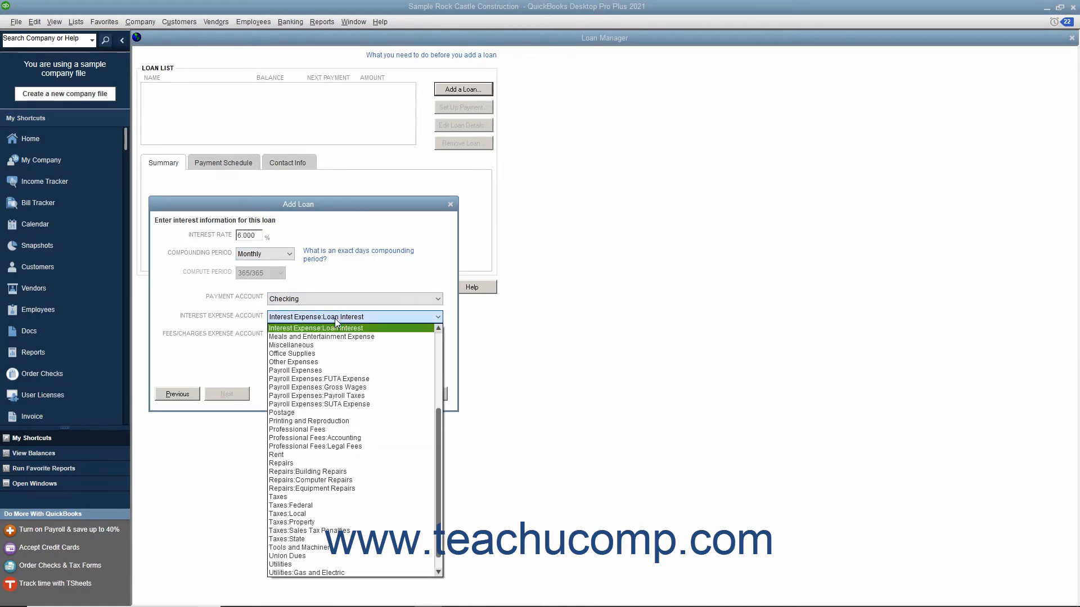
left_click(335, 318)
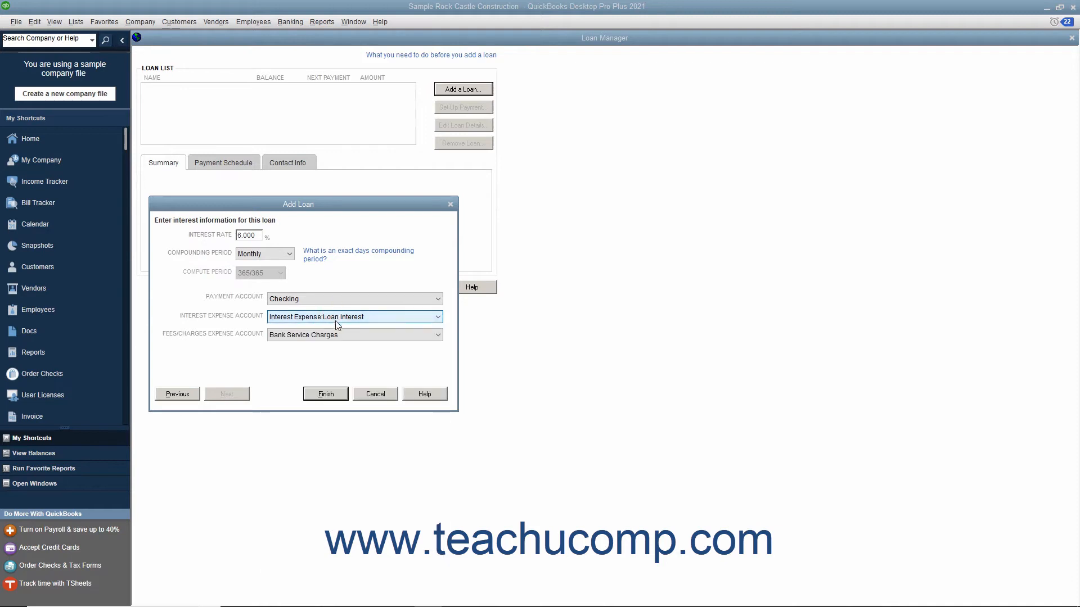
left_click(338, 336)
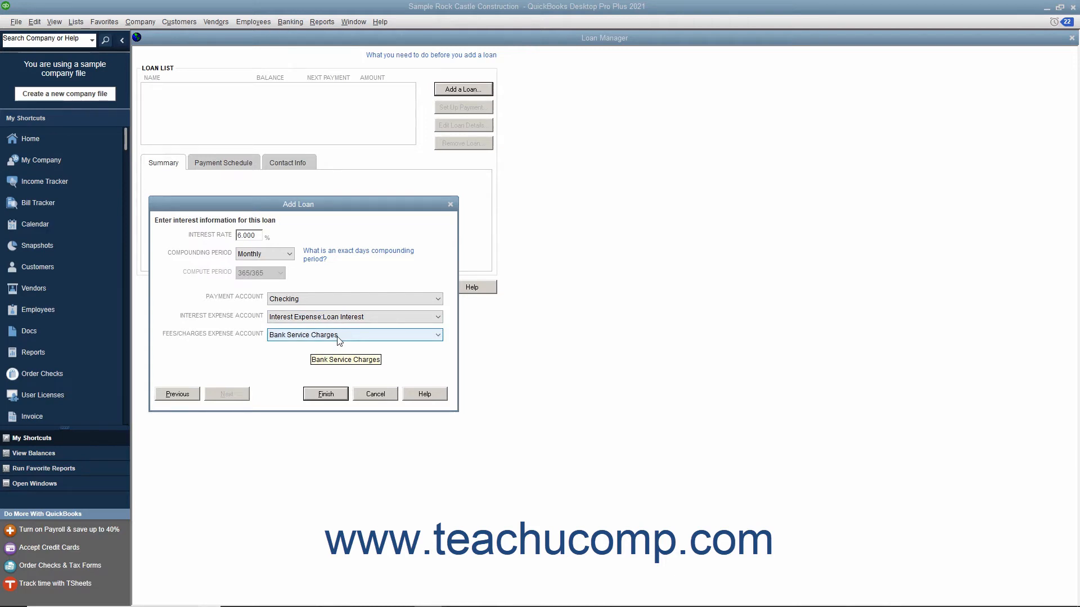
left_click(339, 338)
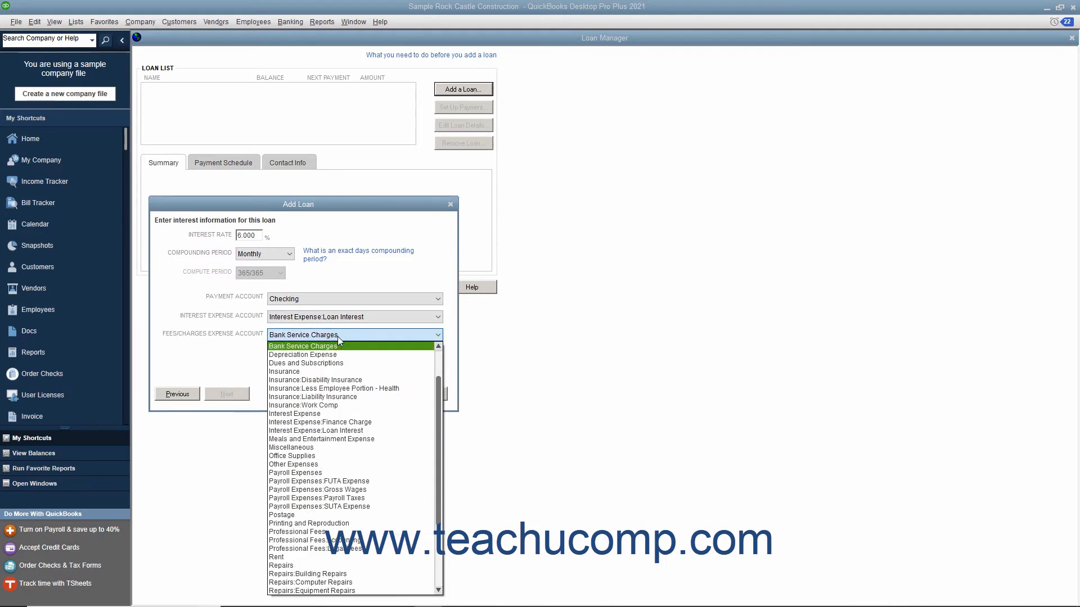
left_click(337, 336)
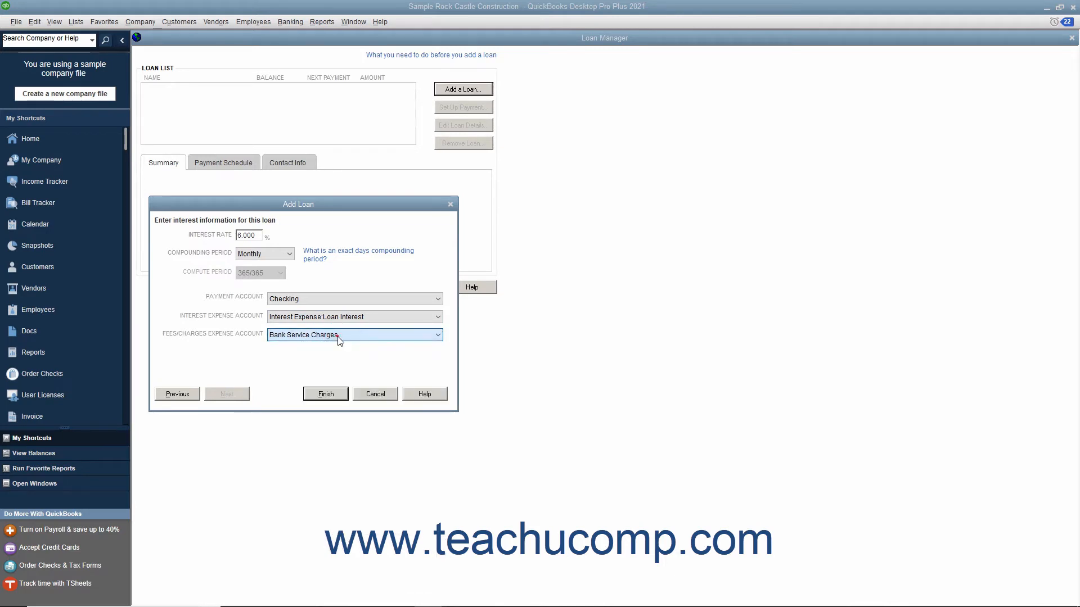
left_click(325, 394)
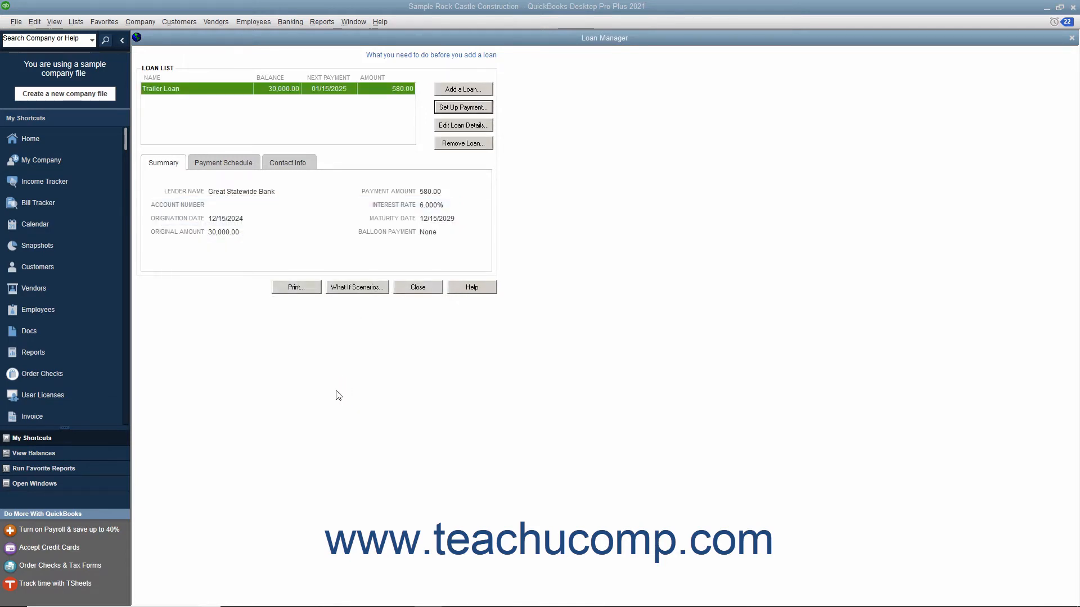
Select Trailer Loan in the loan list and view its summary details.
left_click(207, 92)
left_click(175, 163)
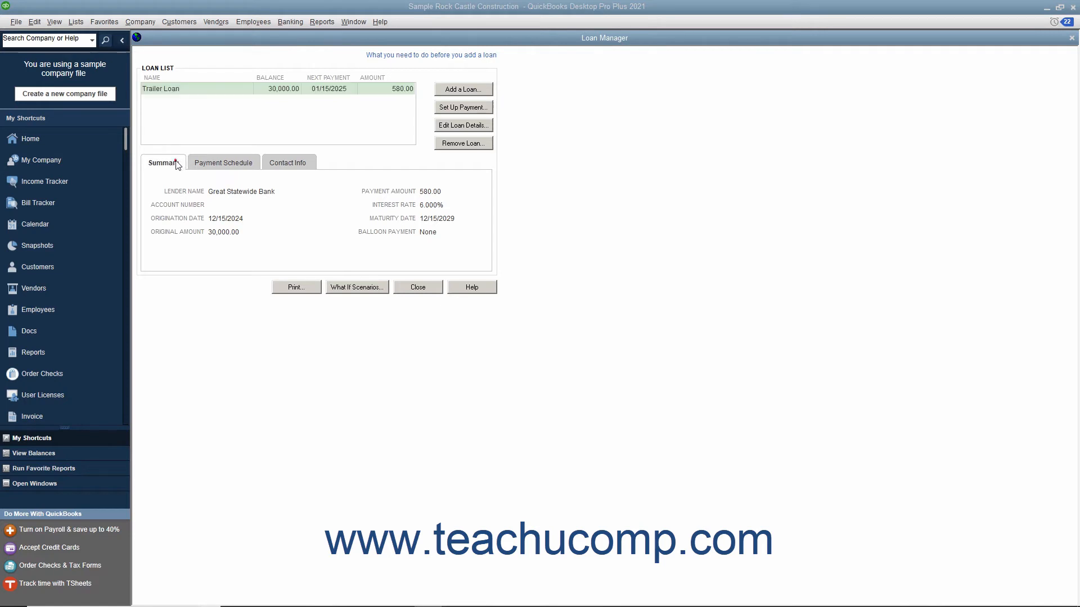
Review the Trailer Loan's payment schedule and lender contact information, and return to its summary.
left_click(210, 165)
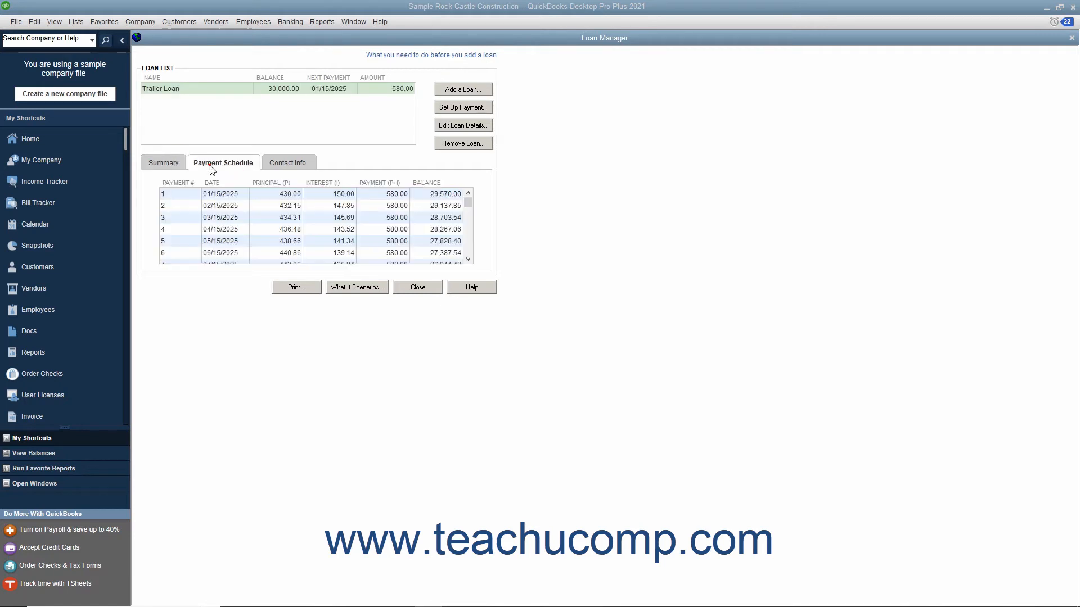
left_click(291, 165)
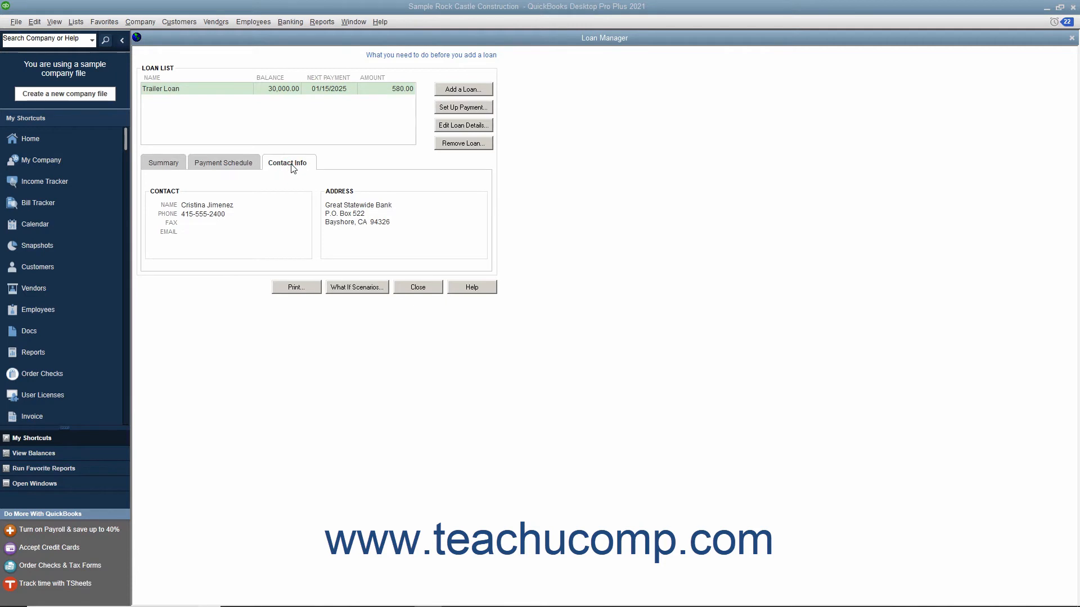
left_click(176, 163)
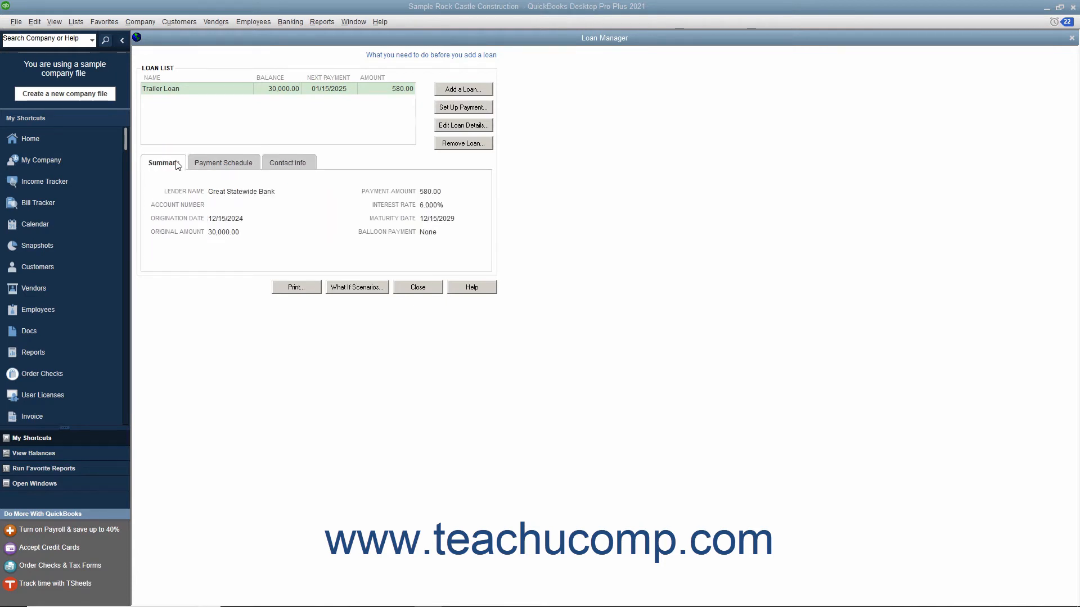
Start setting up a payment for the Trailer Loan and keep it as a regular payment.
left_click(209, 91)
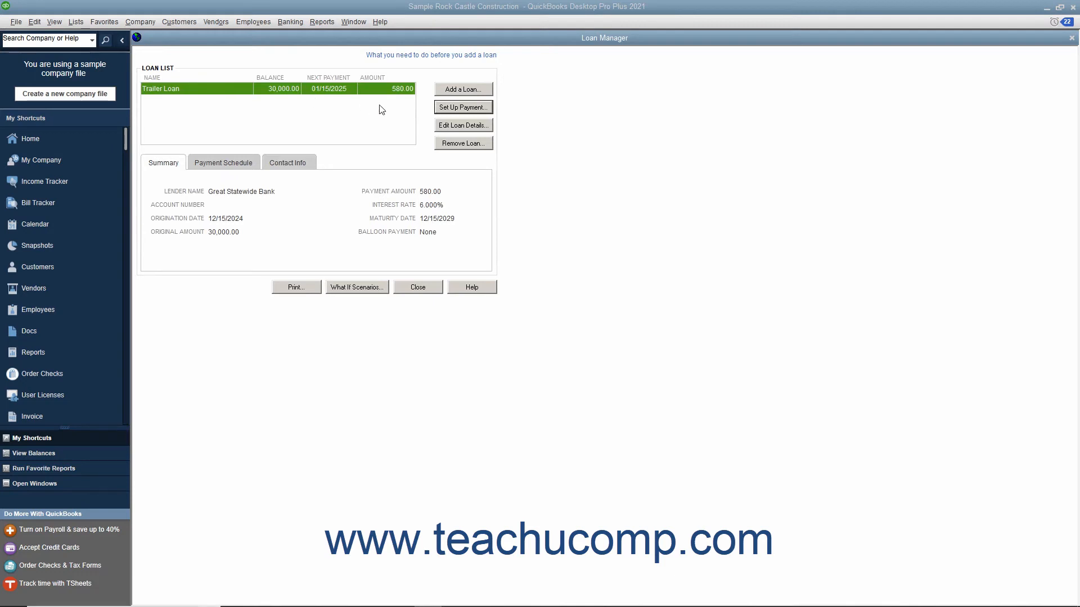
left_click(447, 110)
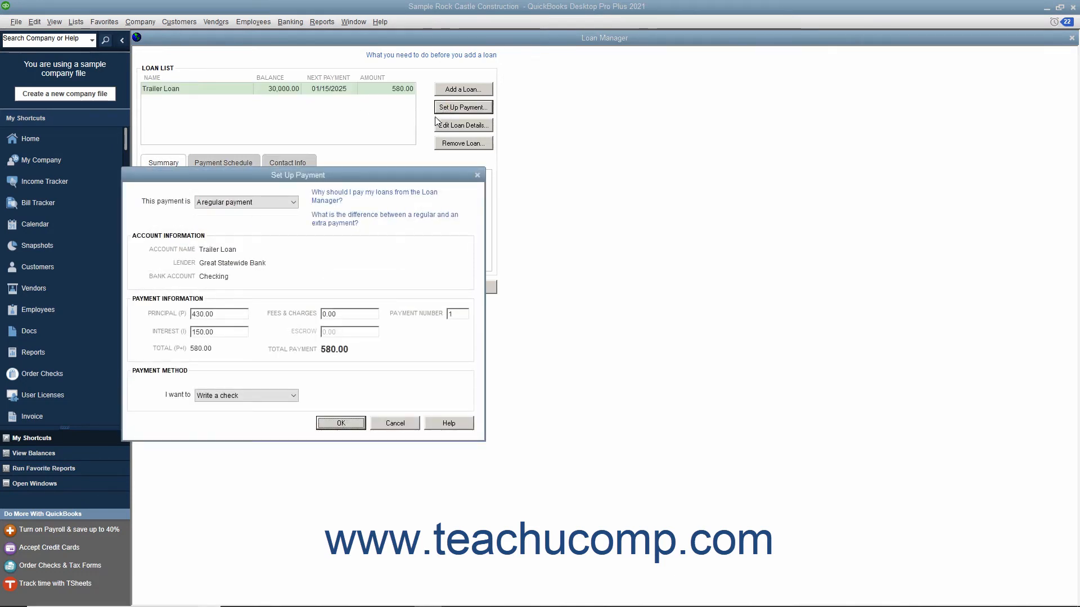
left_click(290, 205)
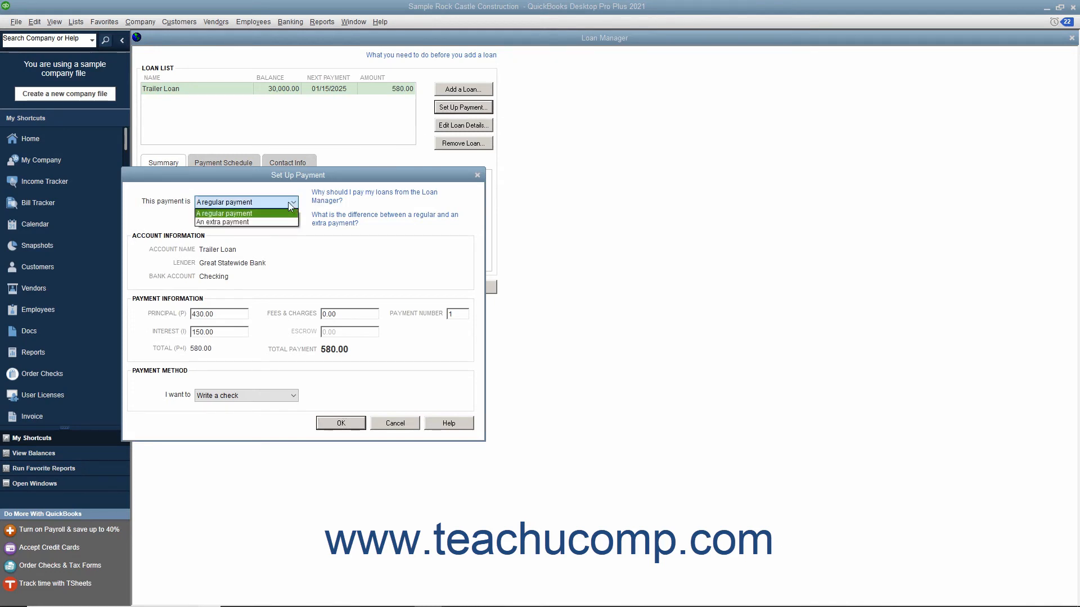
left_click(289, 203)
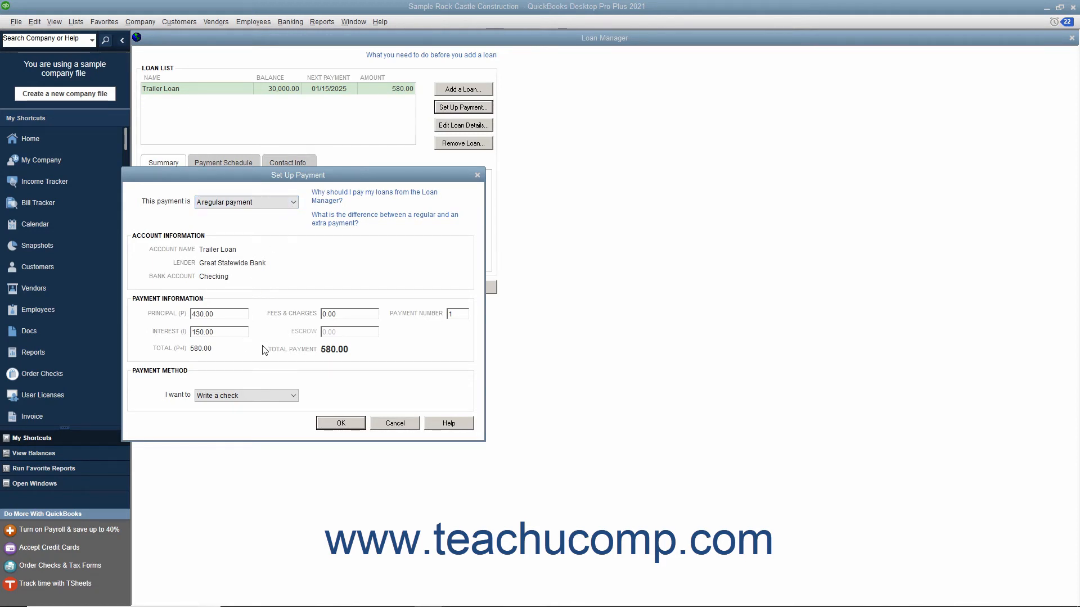
Choose Write a check as the payment method, confirm the payment, and save and close the loan payment check.
left_click(277, 396)
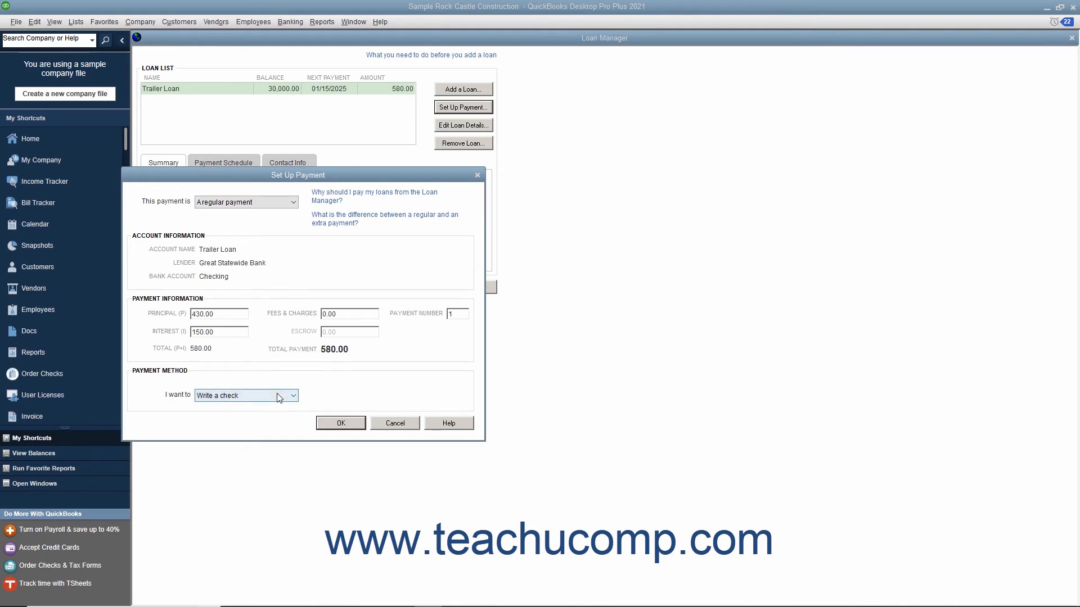
left_click(278, 397)
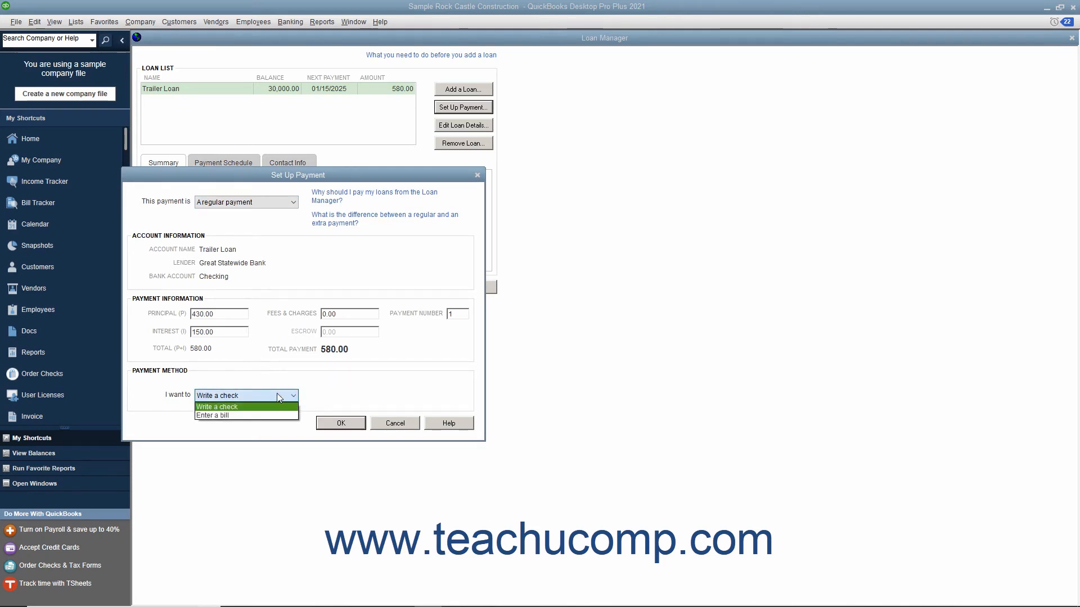
left_click(265, 408)
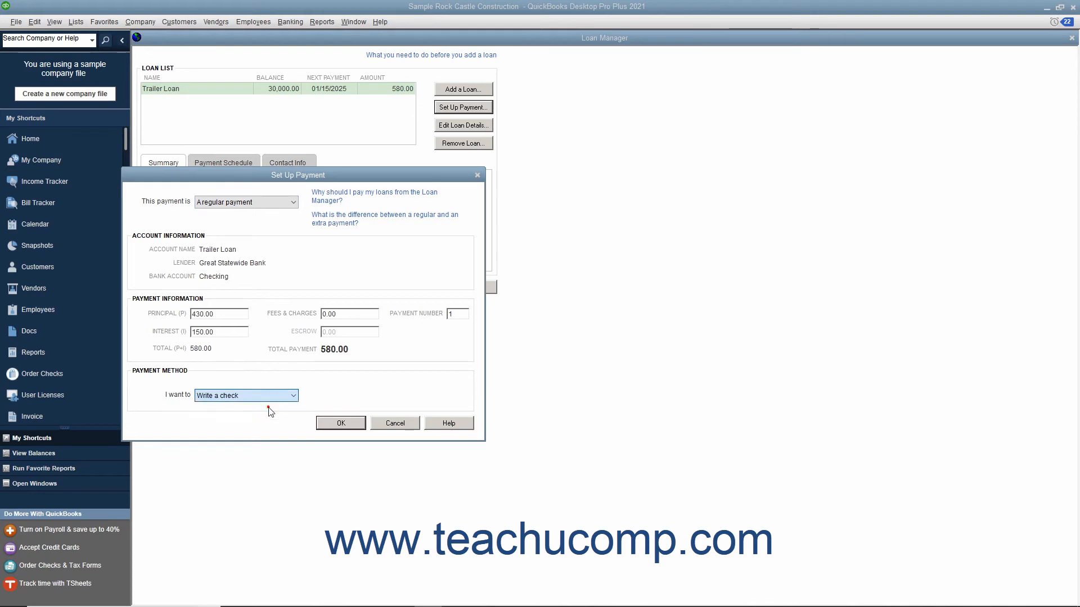
left_click(339, 423)
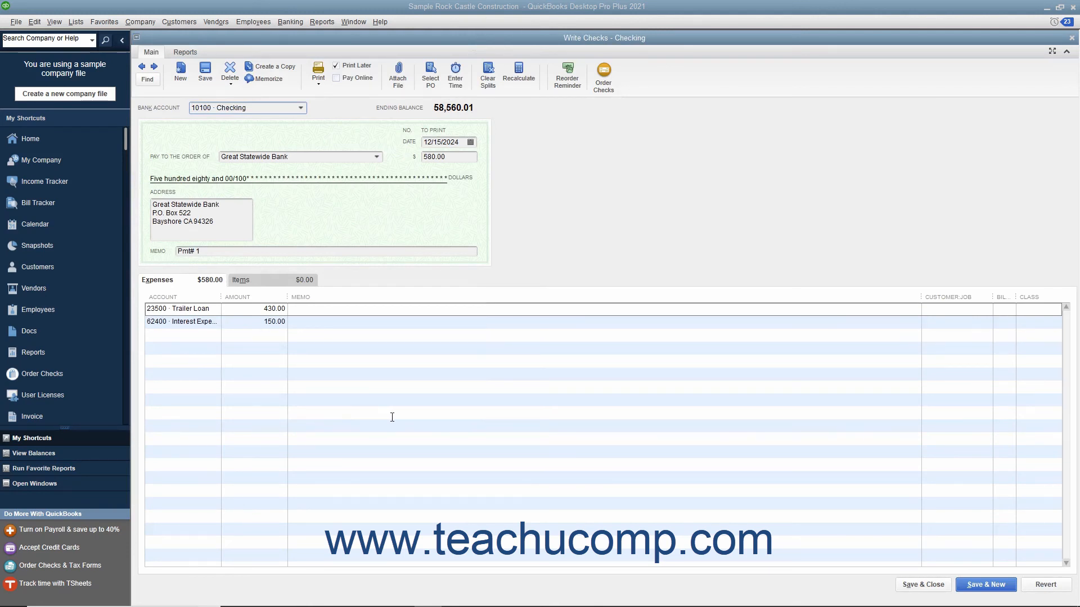
left_click(915, 585)
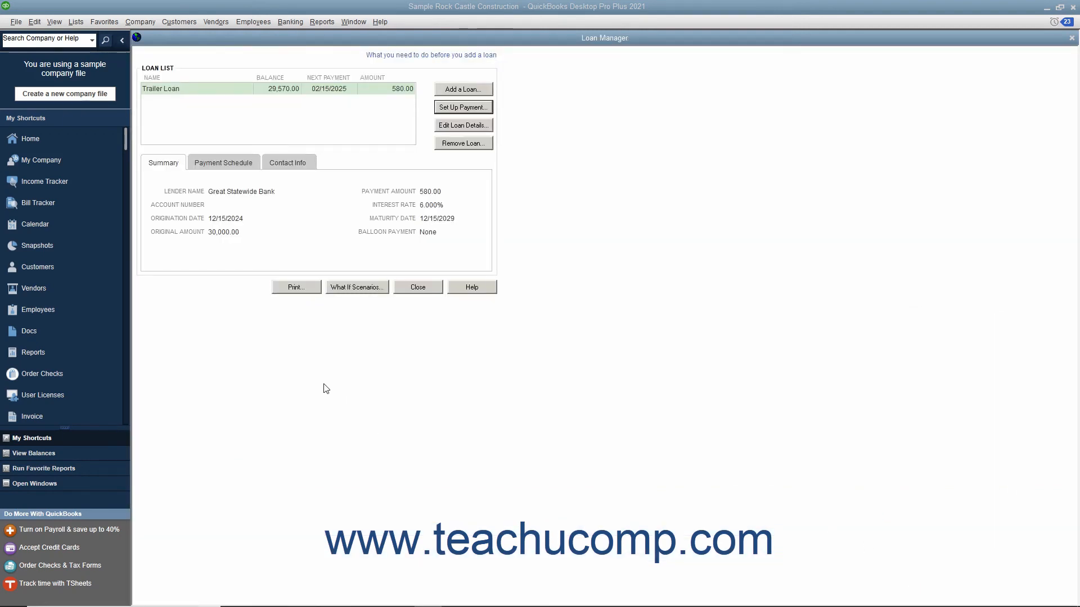
Open the Trailer Loan's details for editing to examine its account information, and leave without changing anything.
left_click(214, 92)
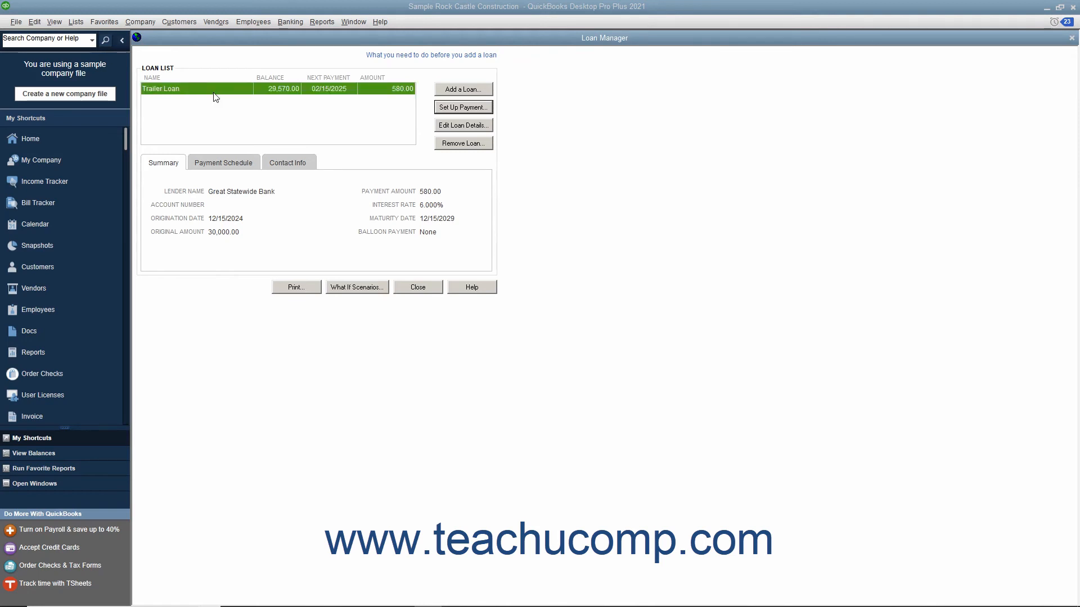
left_click(456, 126)
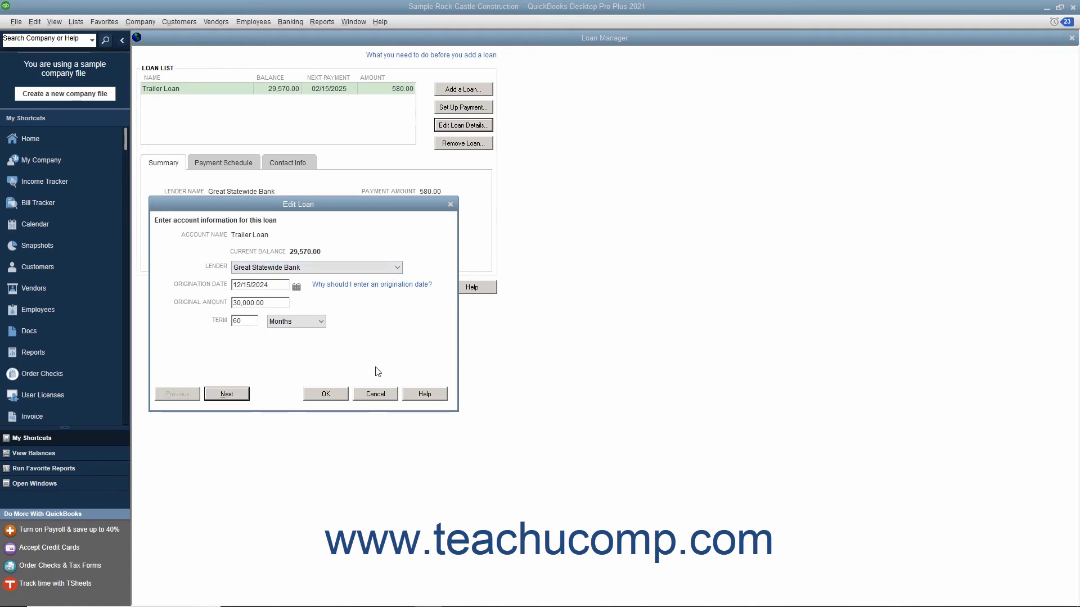
left_click(374, 393)
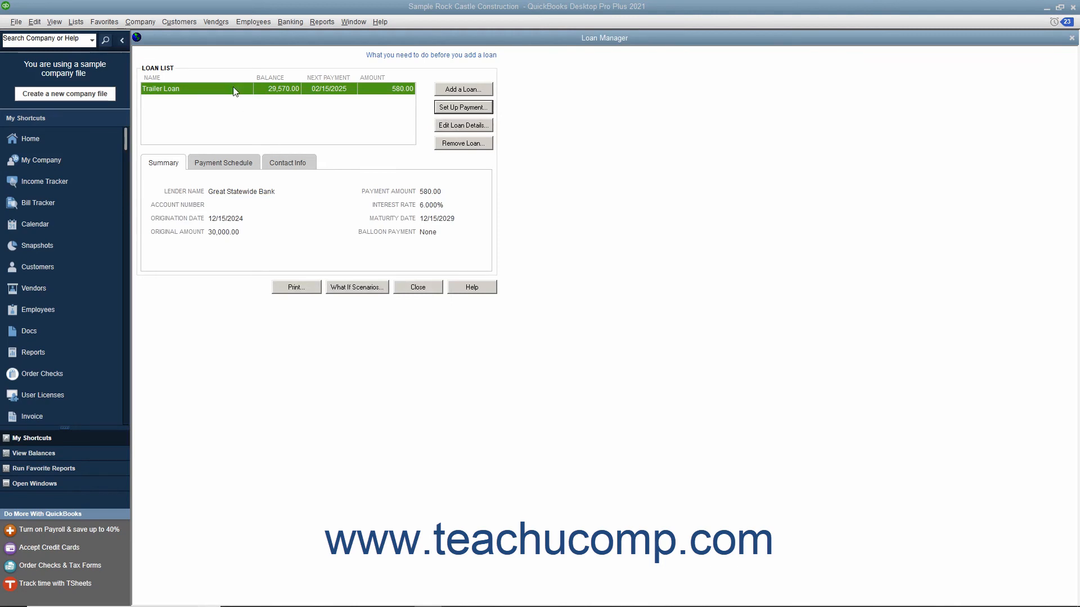
Start removing the Trailer Loan from the Loan Manager and decline the removal.
left_click(447, 144)
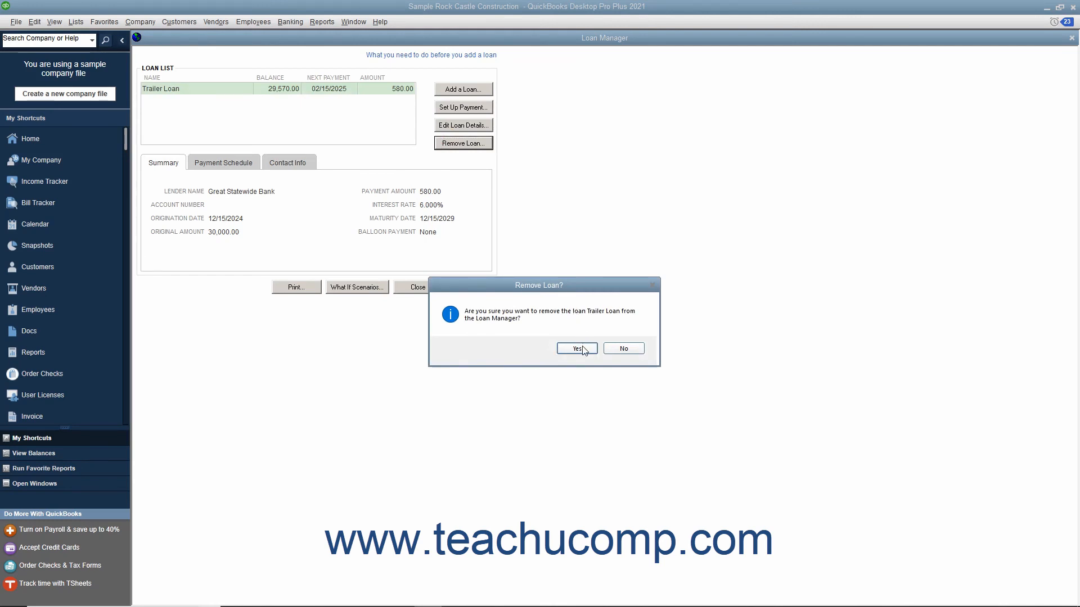
left_click(623, 349)
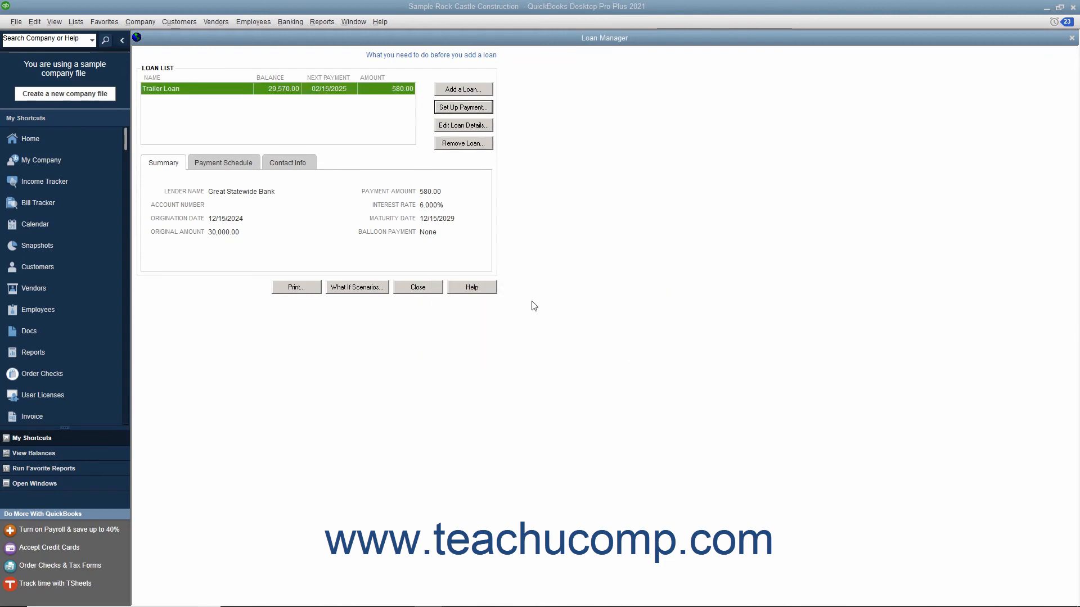
Examine the available What If Scenarios for the Trailer Loan, cancel out of them and close the Loan Manager.
left_click(356, 287)
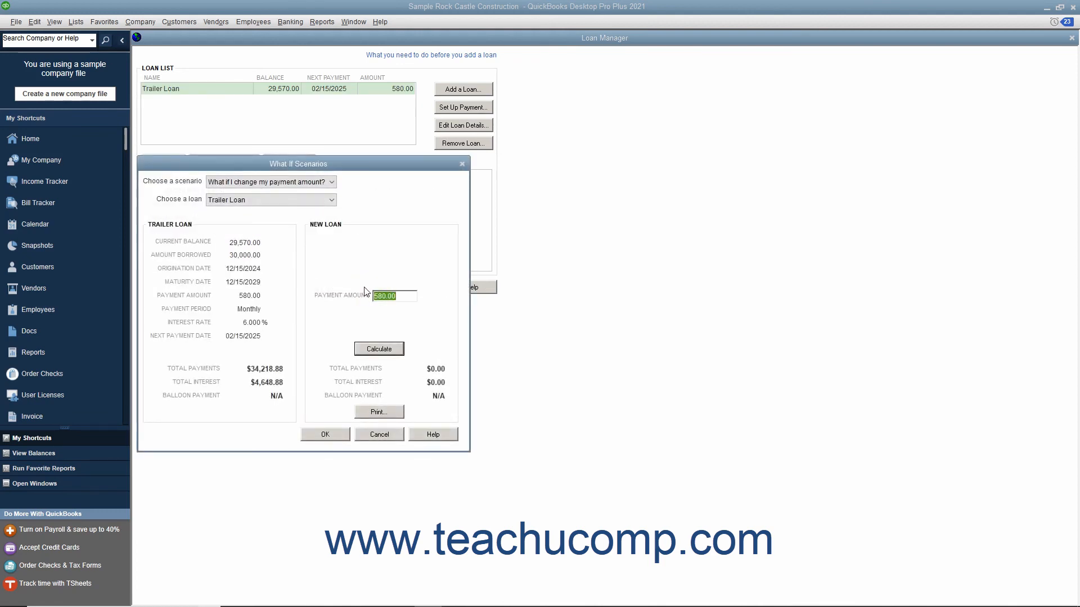
left_click(332, 185)
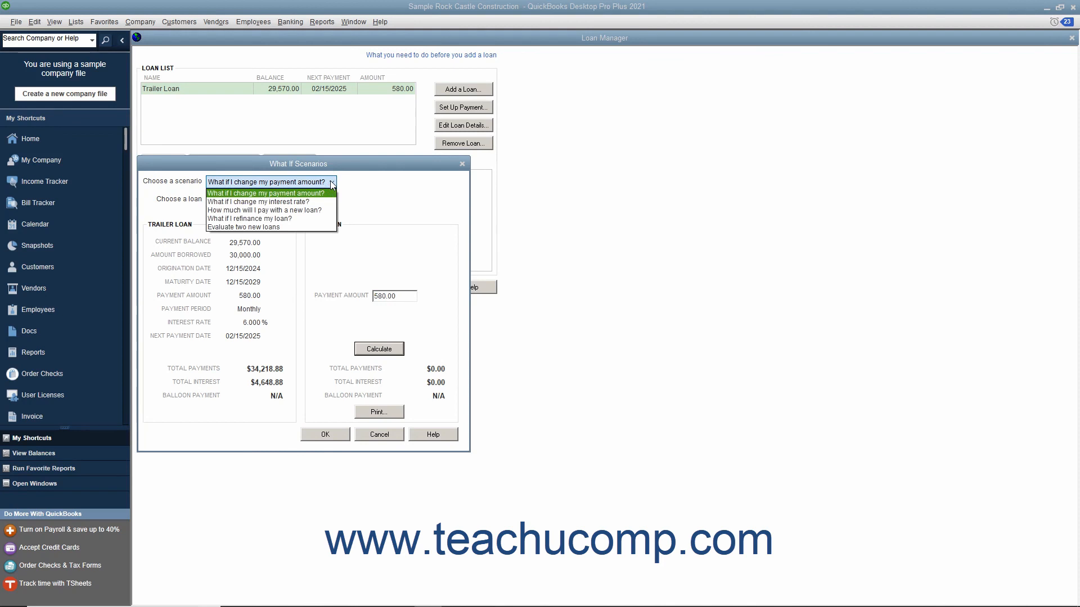
left_click(332, 186)
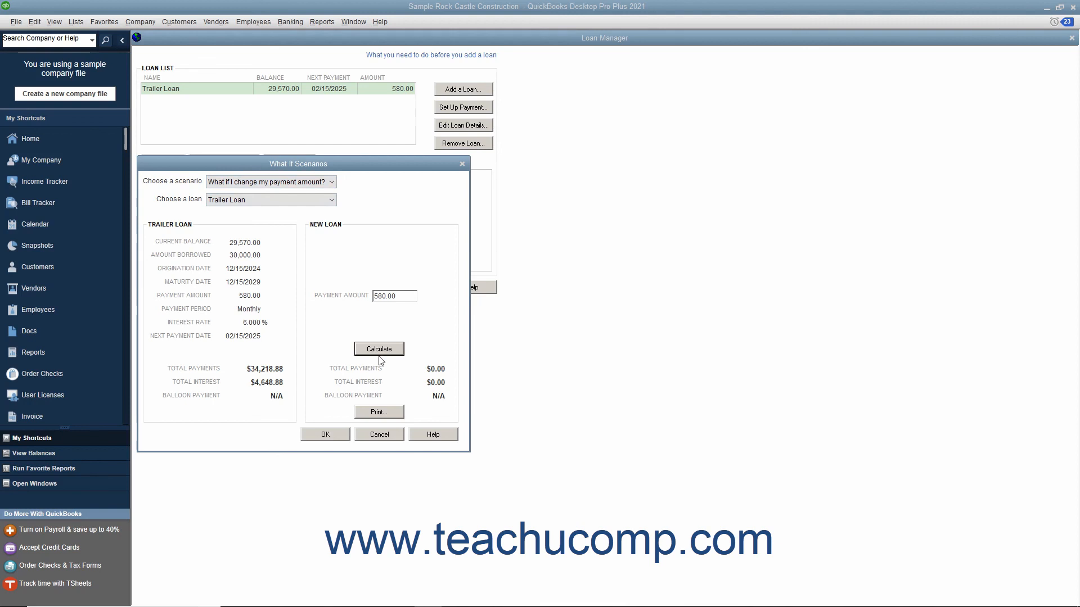
left_click(379, 434)
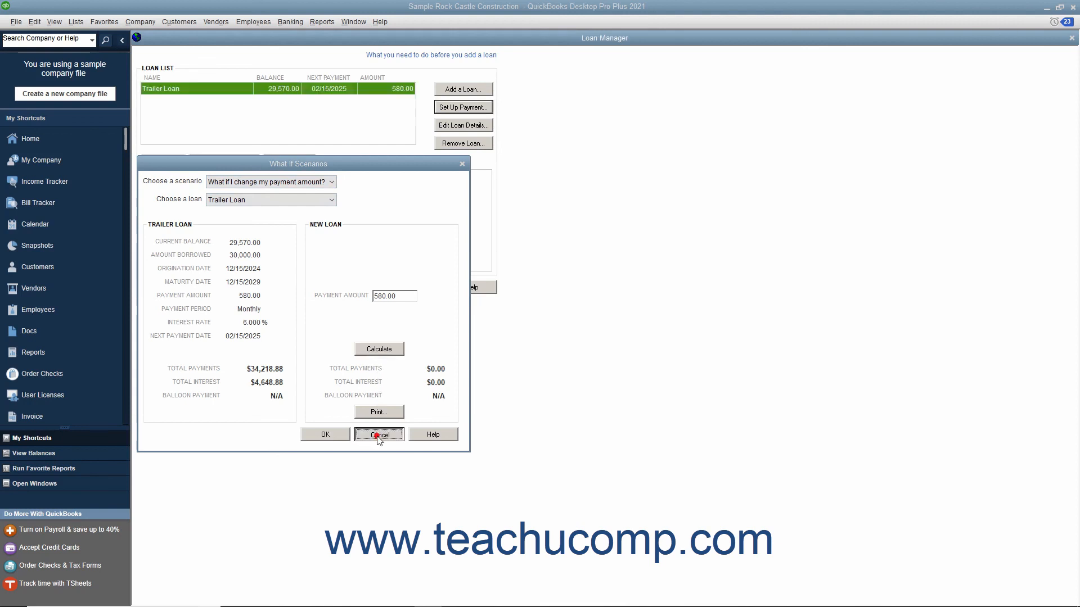
left_click(420, 289)
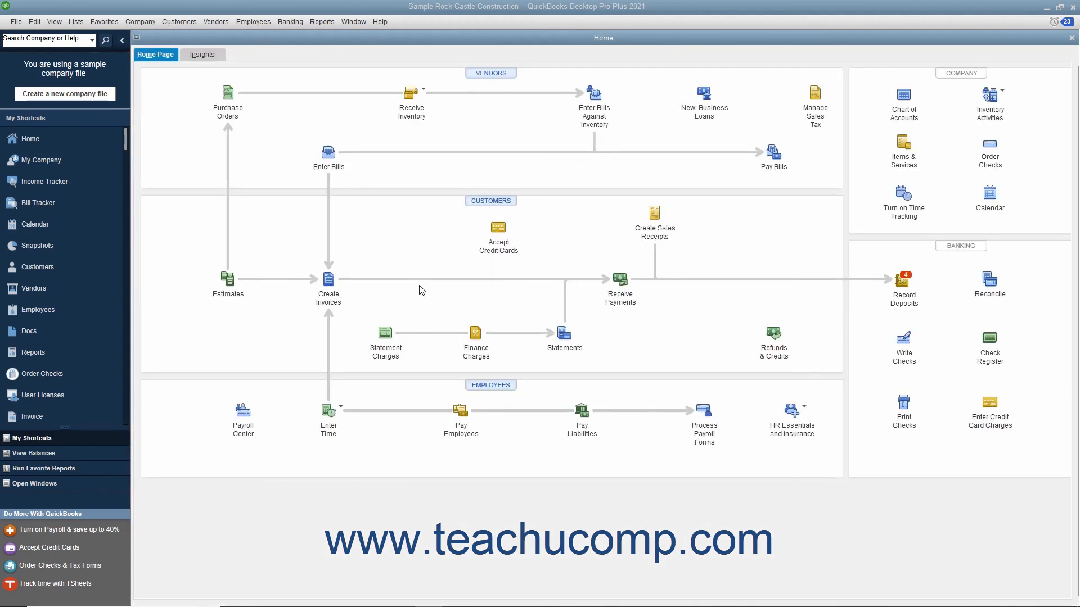